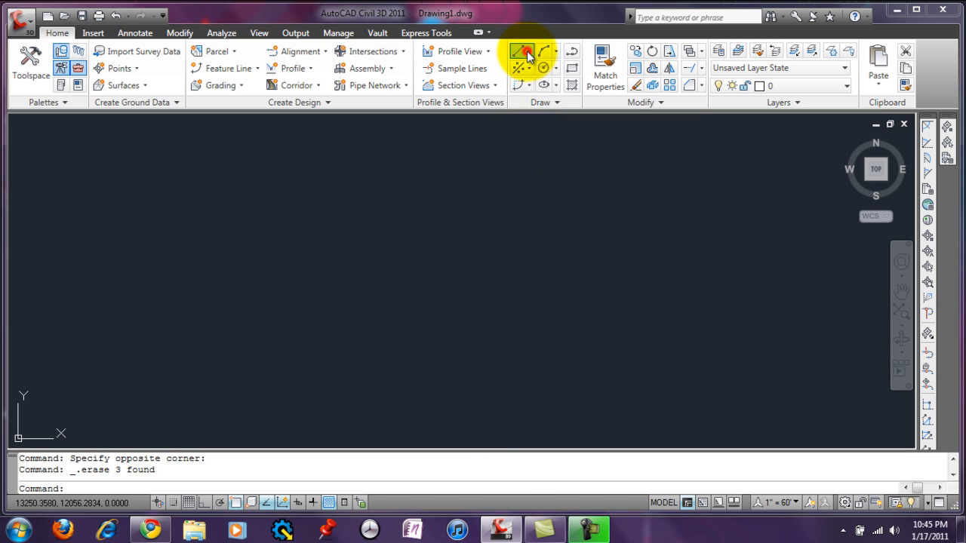
Draw a closed three-sided figure with the Line command, using the Close option for its last side.
click(529, 54)
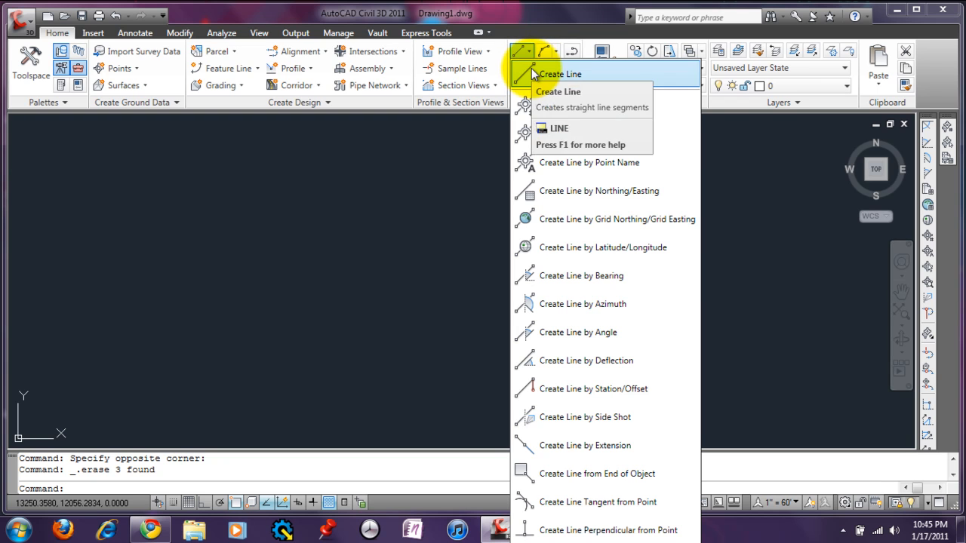
click(533, 73)
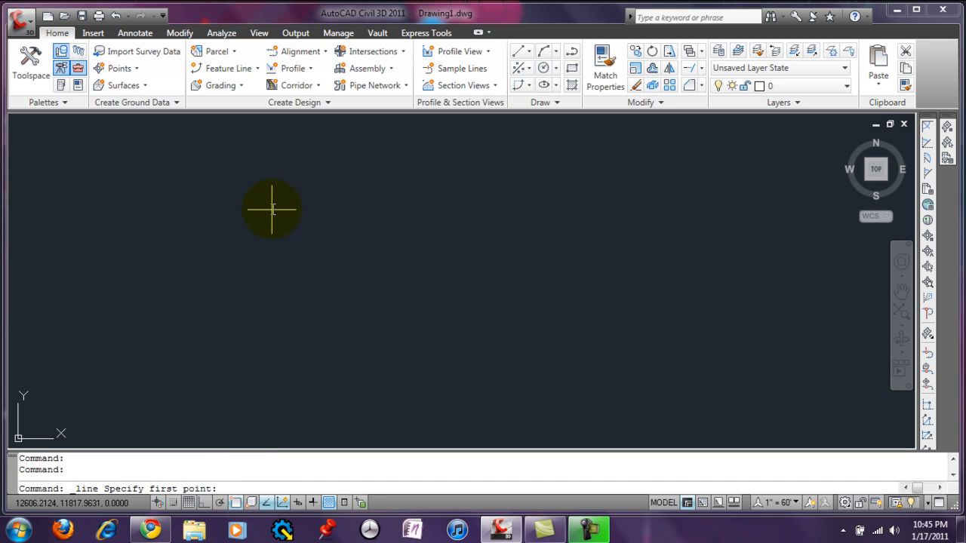
click(271, 166)
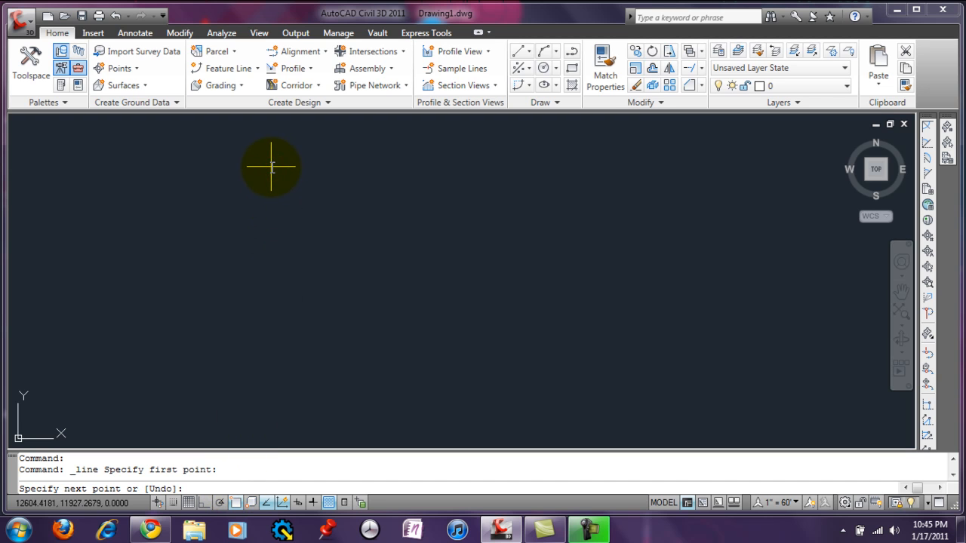
click(648, 343)
click(353, 388)
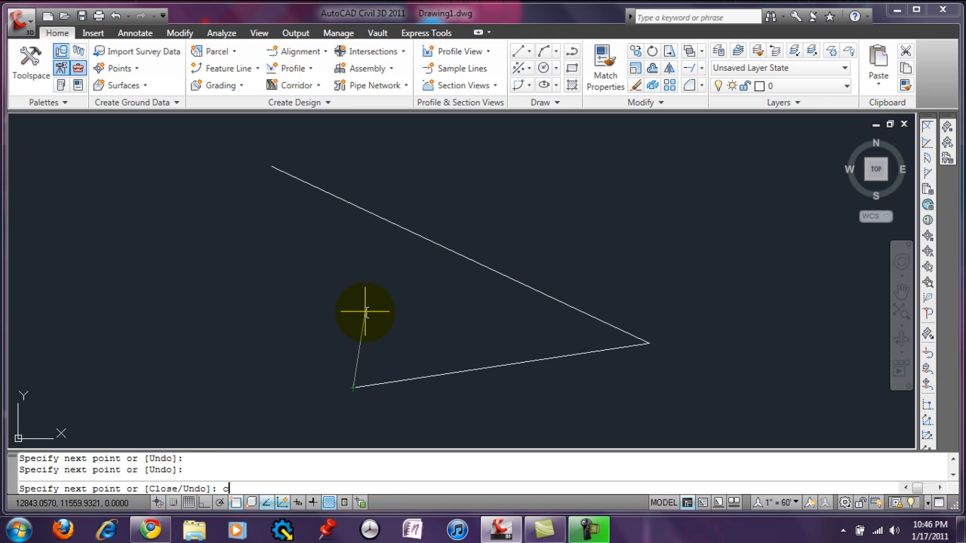
text(c)
key(Return)
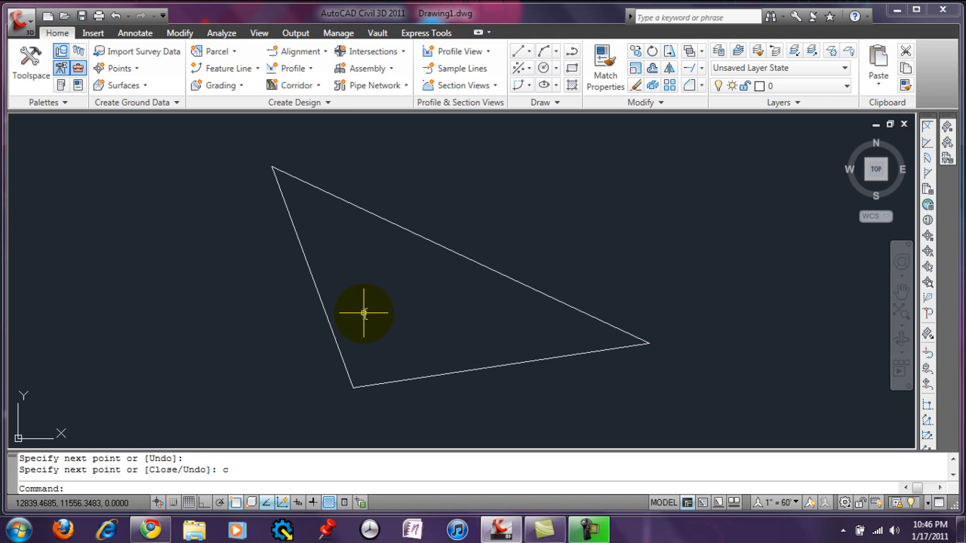
click(531, 61)
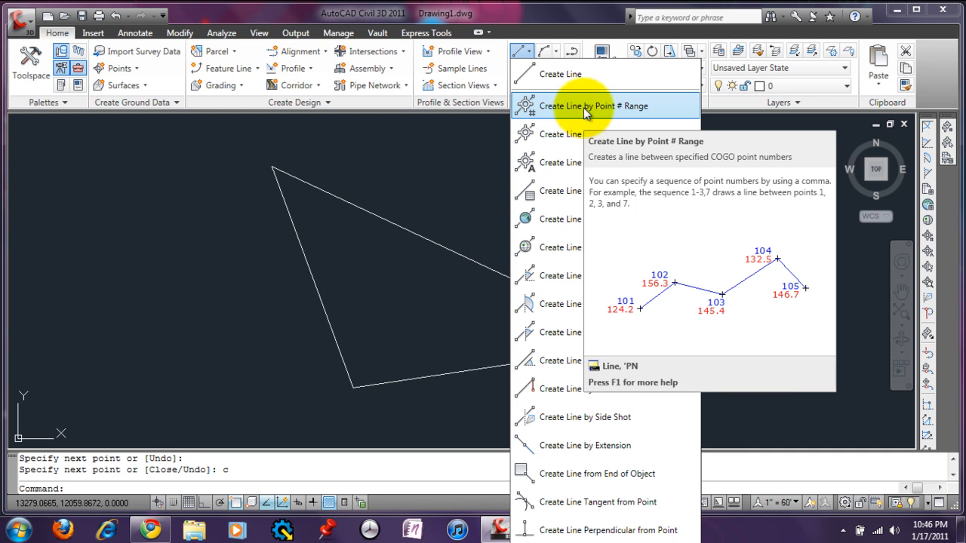
click(527, 50)
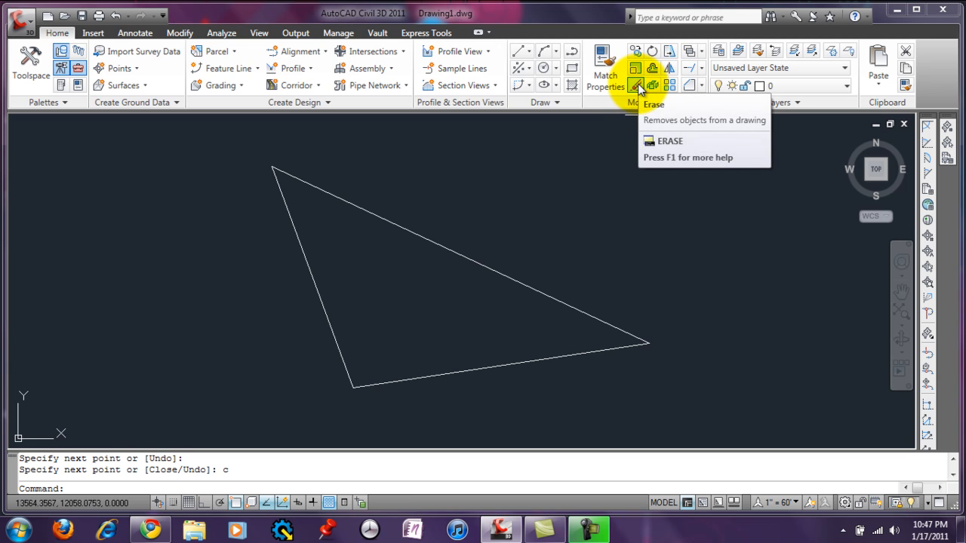
Erase the long upper side of the triangle with the Erase command.
click(640, 102)
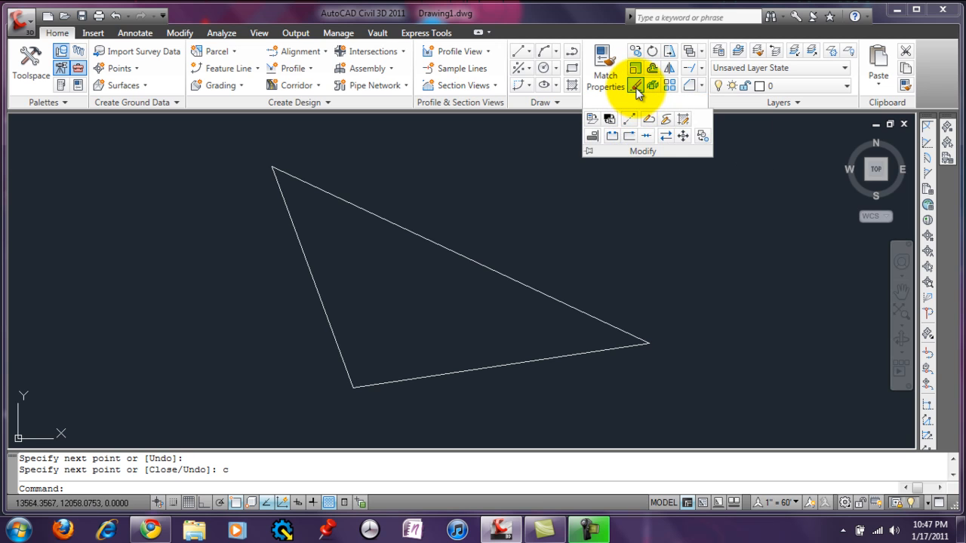
click(636, 87)
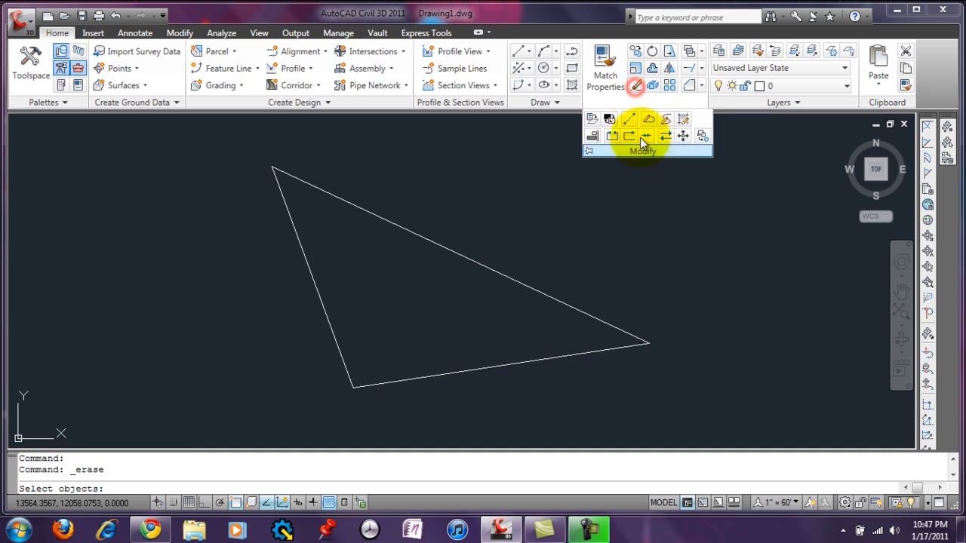
click(535, 292)
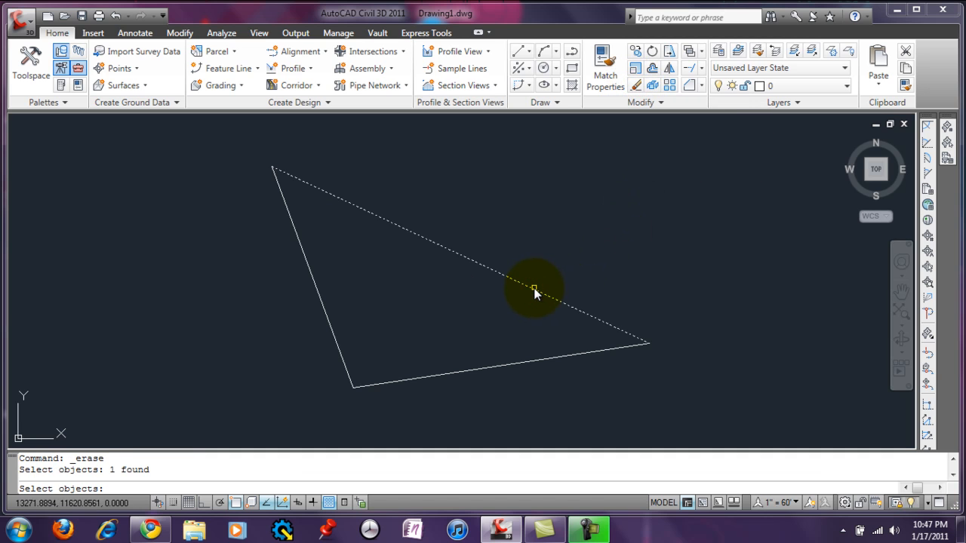
key(Return)
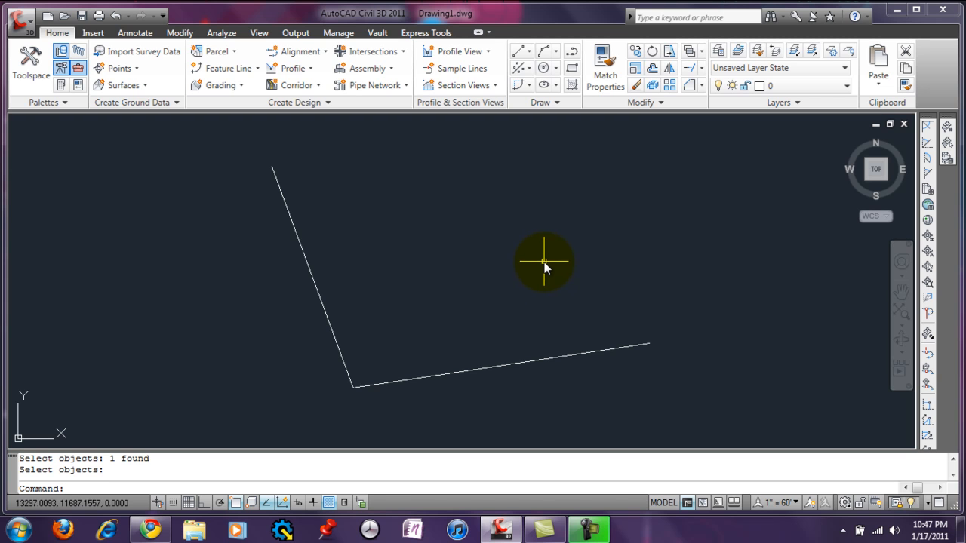
Select the triangle's bottom side with a crossing window and delete it.
click(554, 334)
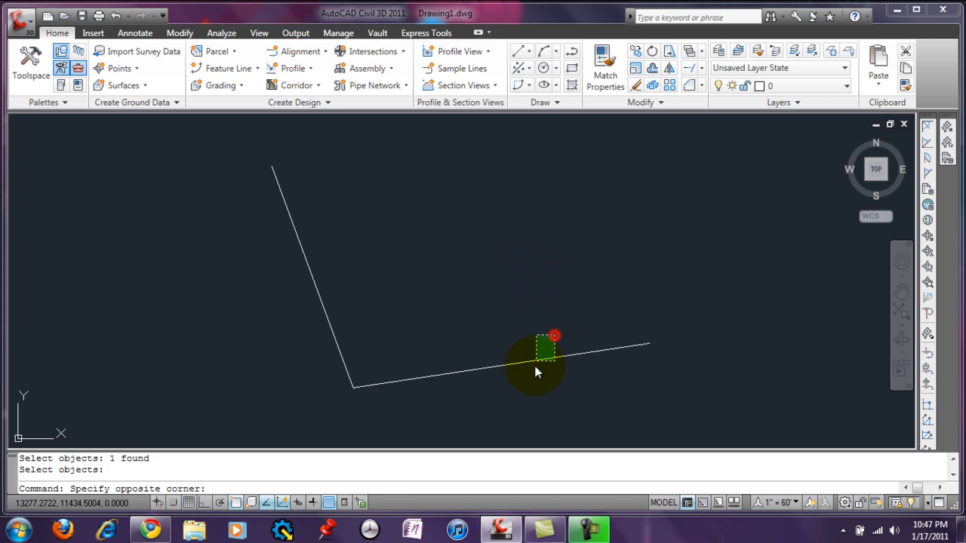
click(528, 379)
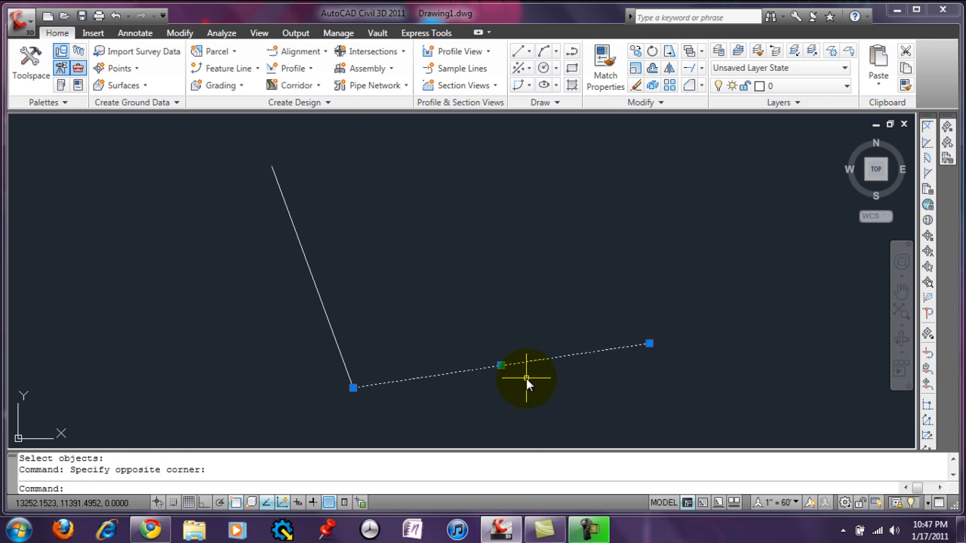
key(Delete)
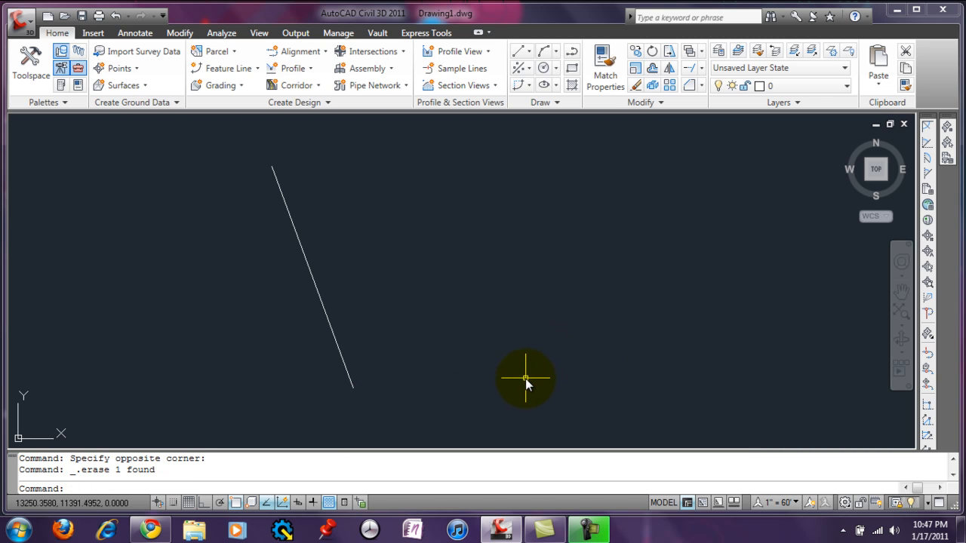
Draw three connected line segments, the first crossing the remaining slanted line and the last running back below it.
click(521, 51)
click(551, 74)
click(138, 339)
click(469, 246)
click(496, 377)
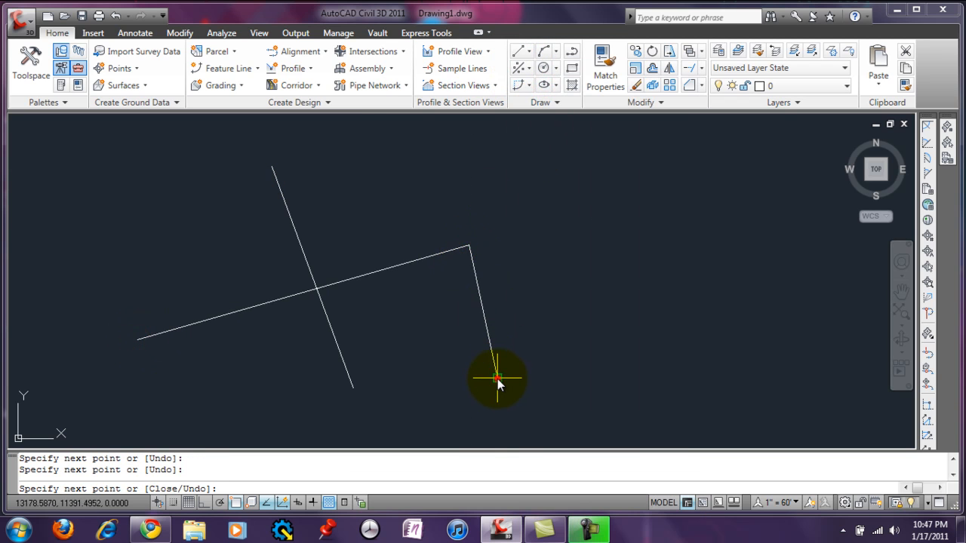
click(244, 433)
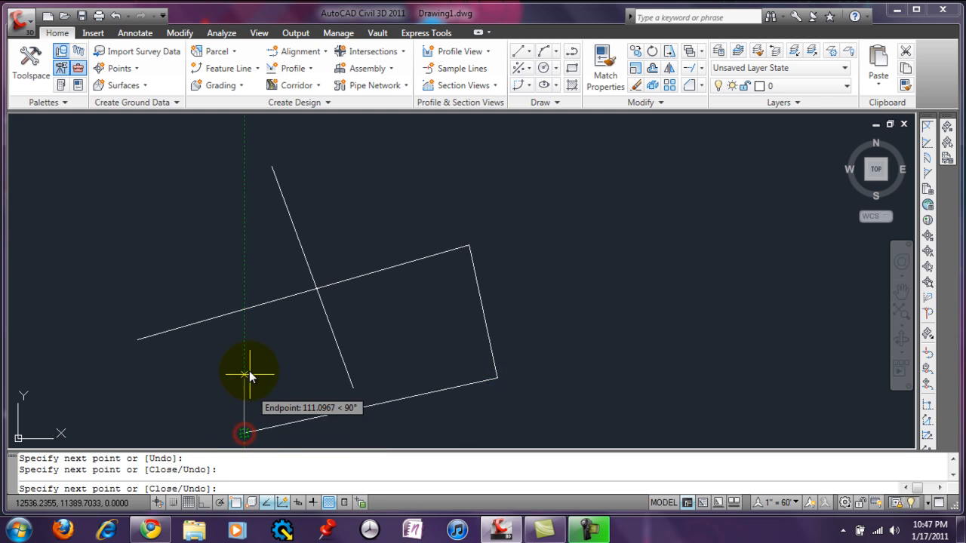
key(Return)
Draw a separate steep line crossing the long sloping segment, to the left of the existing slanted line.
right_click(235, 243)
click(280, 254)
click(212, 220)
click(257, 404)
key(Return)
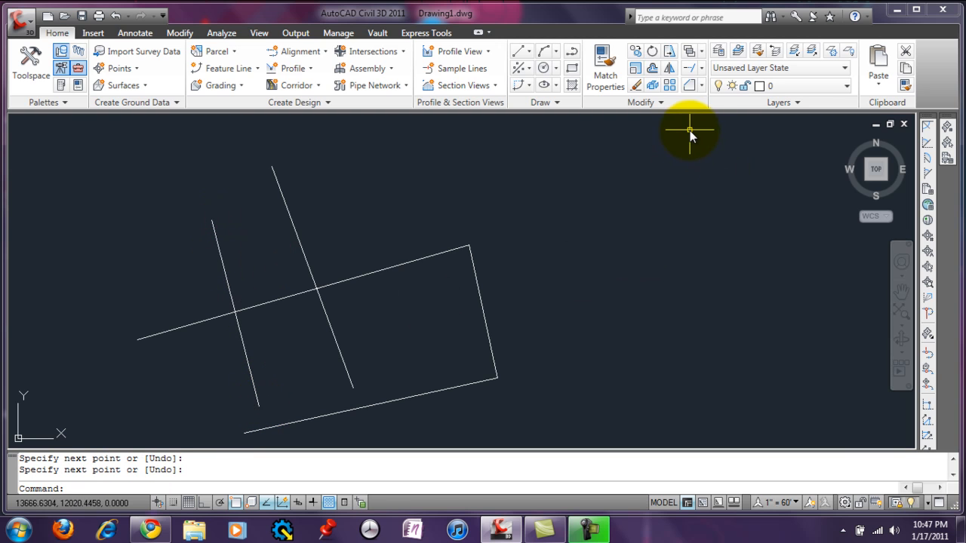
Trim off the lower part of the original slanted line, using the long sloping segment as the cutting edge.
click(702, 68)
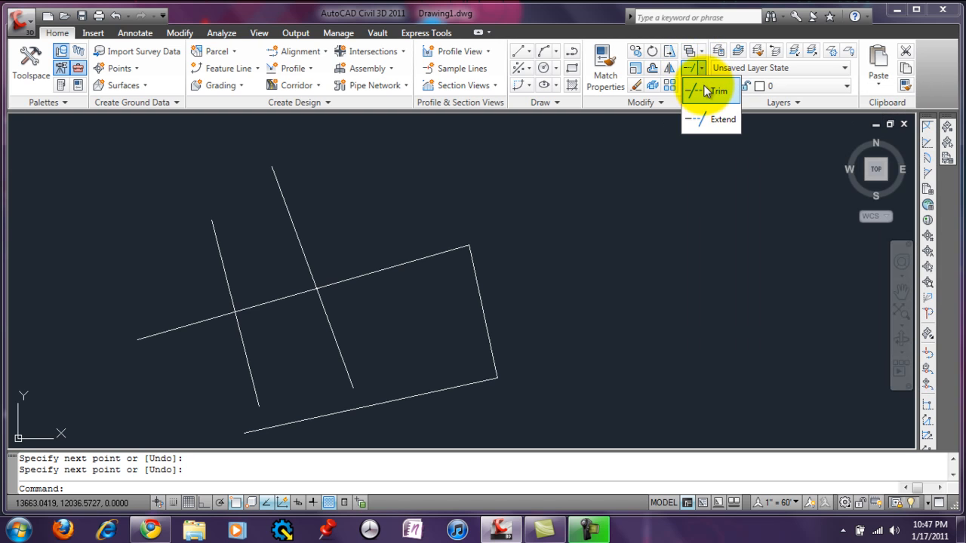
click(705, 90)
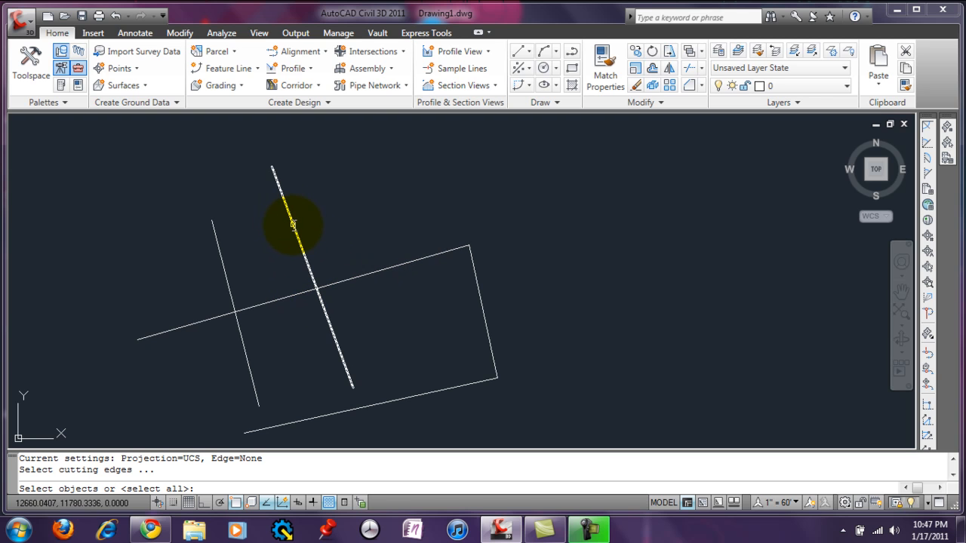
click(298, 294)
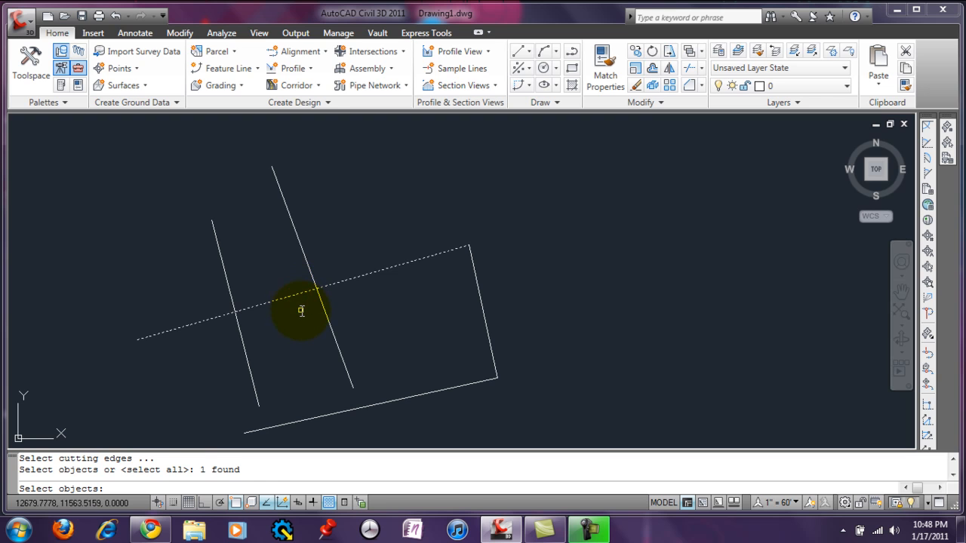
key(Return)
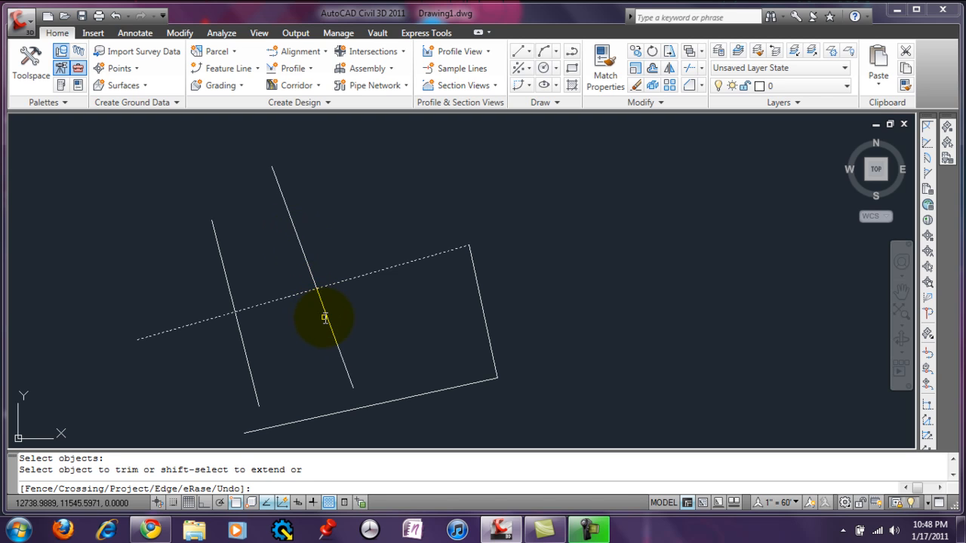
click(324, 318)
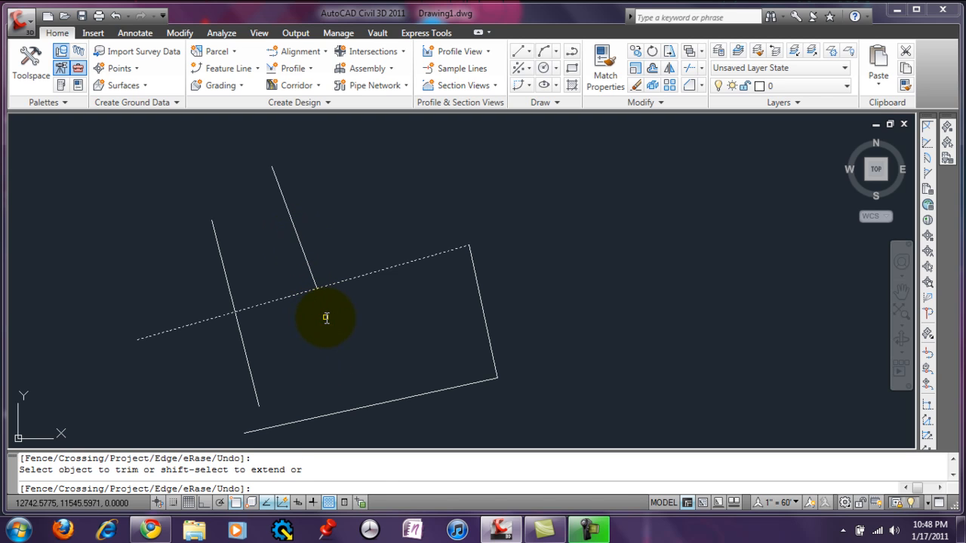
Trim off the upper part of the left steep line, using the same long sloping segment as the cutting edge.
right_click(252, 315)
click(310, 92)
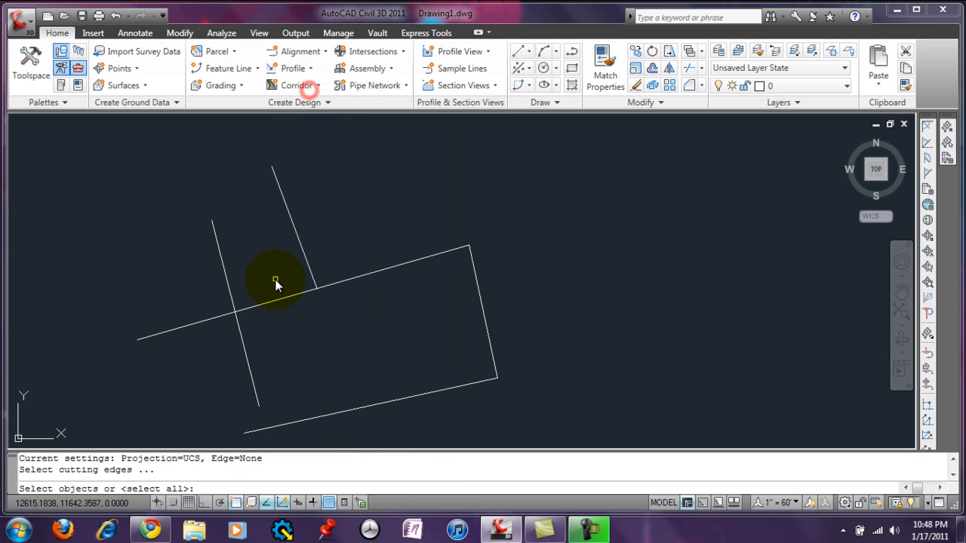
click(266, 303)
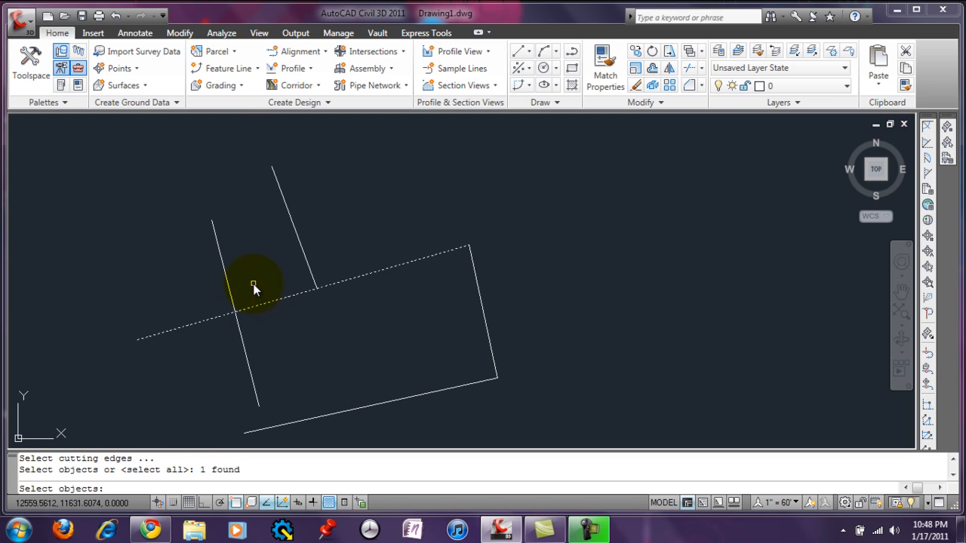
key(Return)
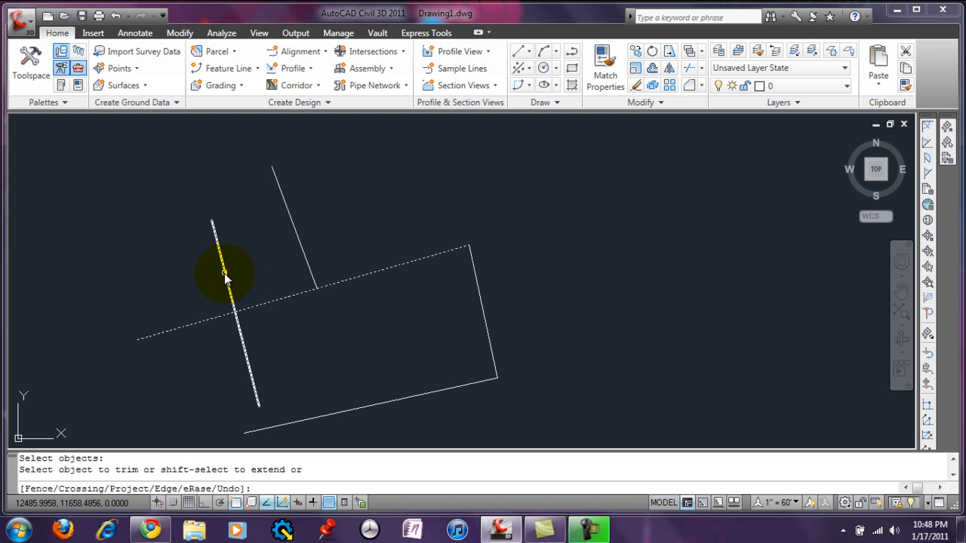
click(224, 274)
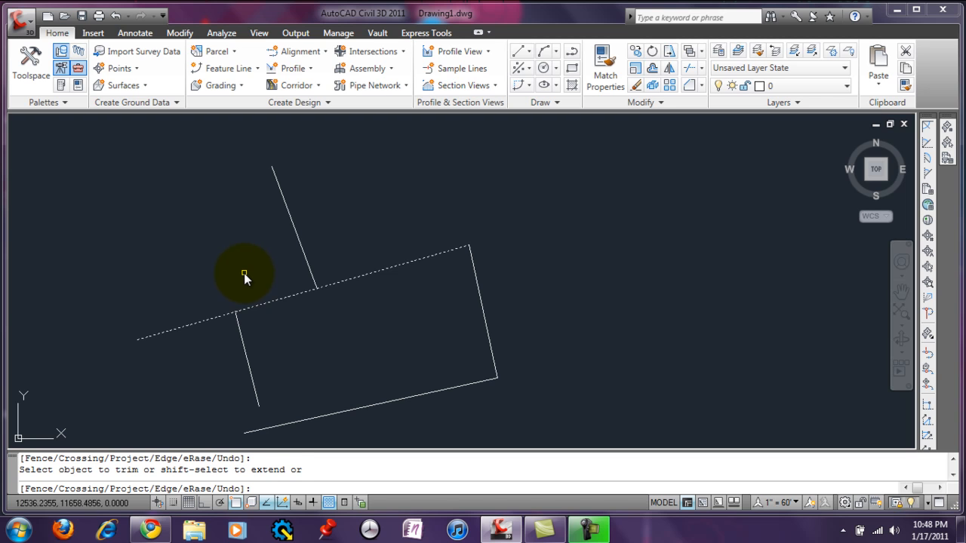
key(Return)
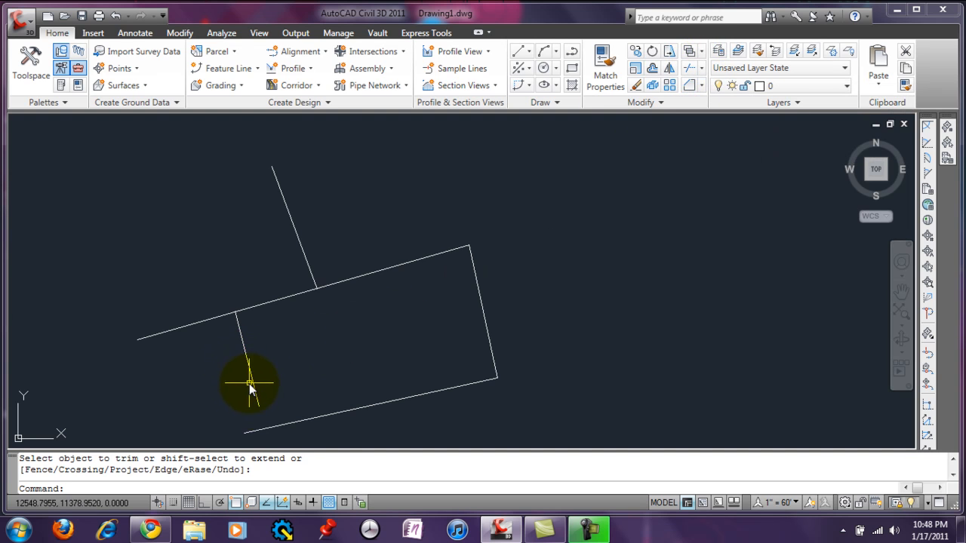
Extend the shortened left line down to the lowest sloping segment, using that segment as the boundary edge.
click(702, 70)
click(695, 121)
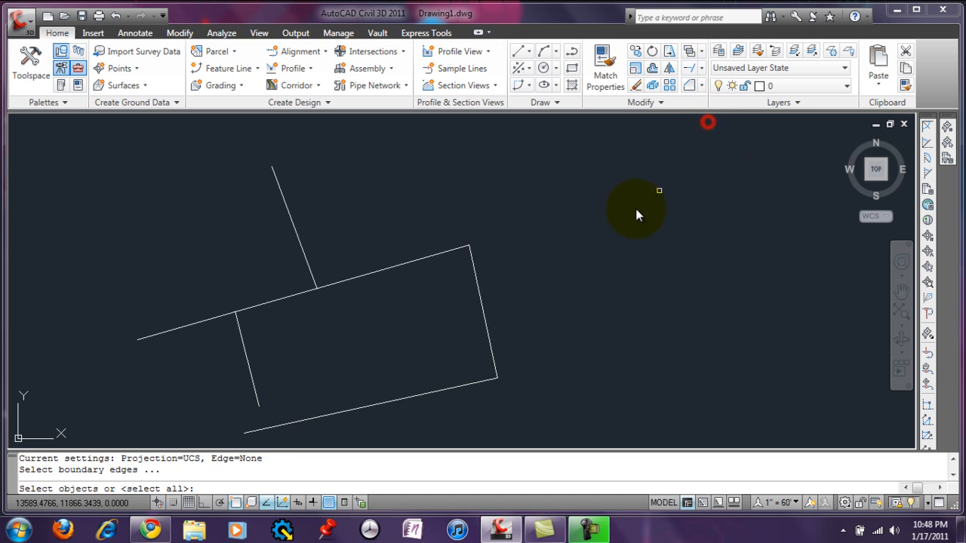
click(317, 415)
click(297, 423)
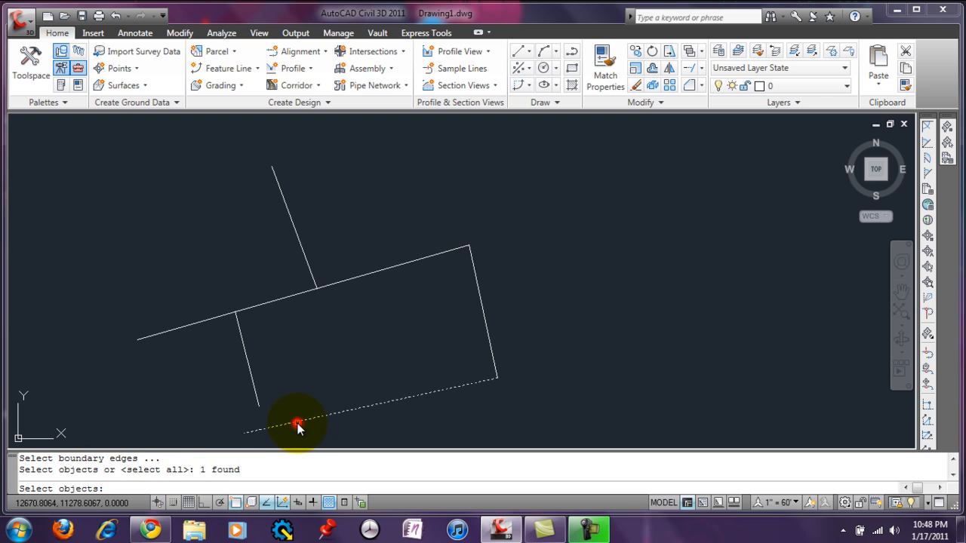
key(Return)
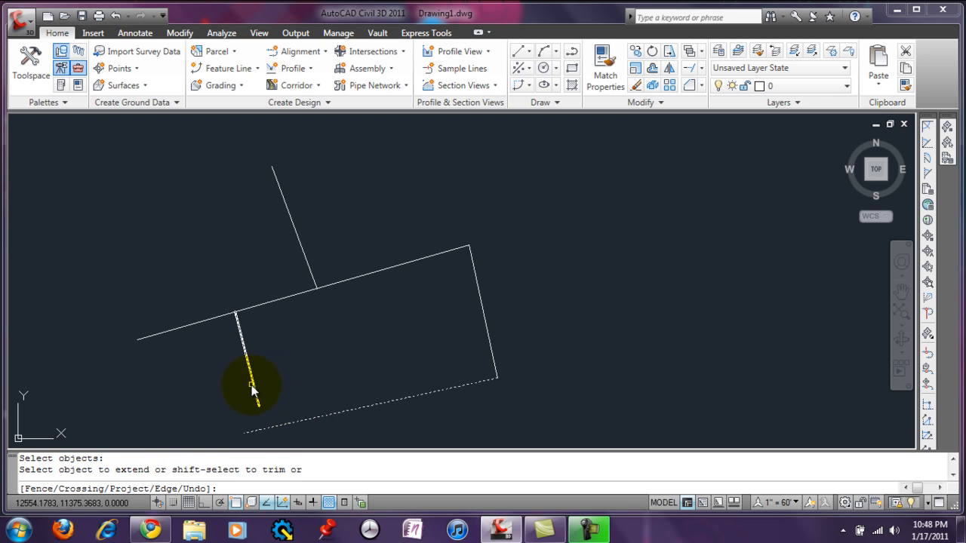
click(254, 390)
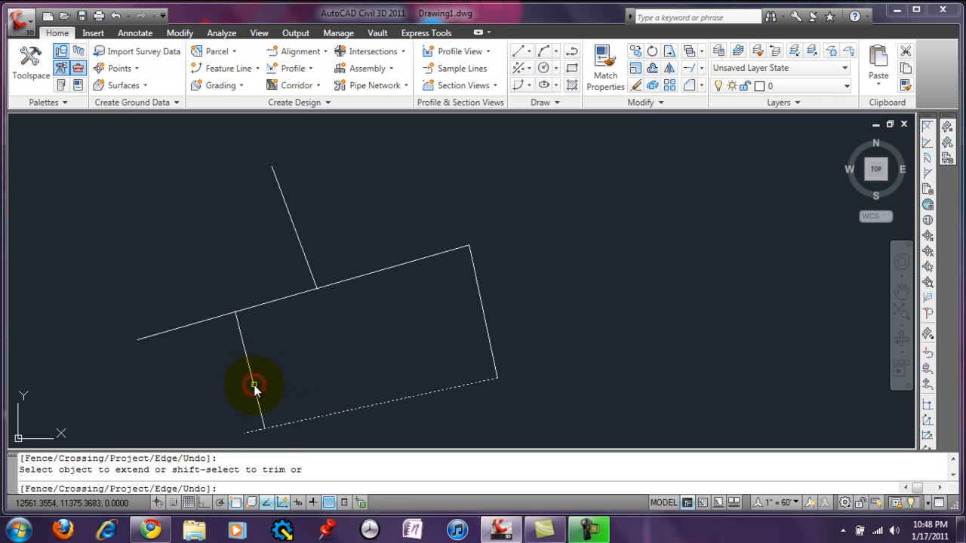
key(Return)
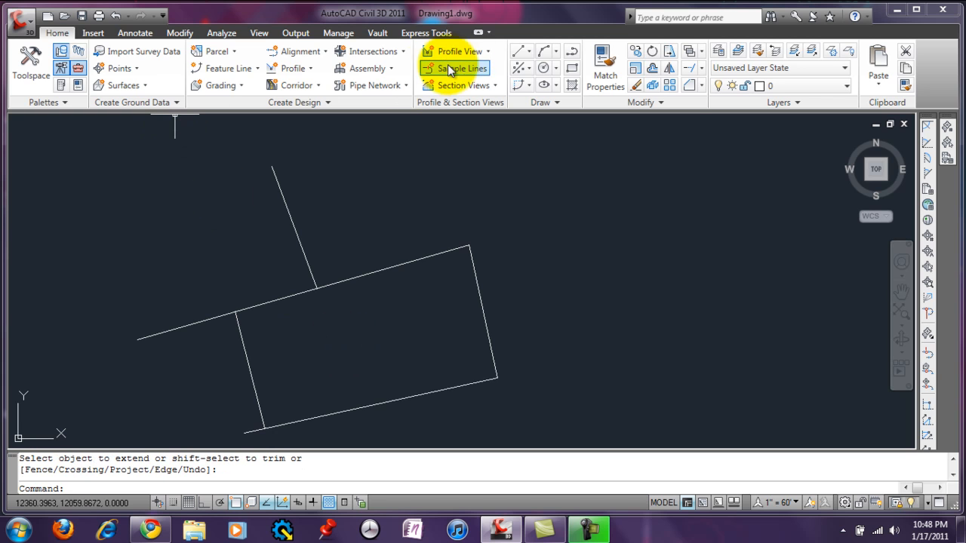
Draw a tall, nearly vertical line in the empty area to the right of the existing figure.
click(529, 51)
click(560, 71)
click(636, 146)
click(636, 389)
right_click(712, 269)
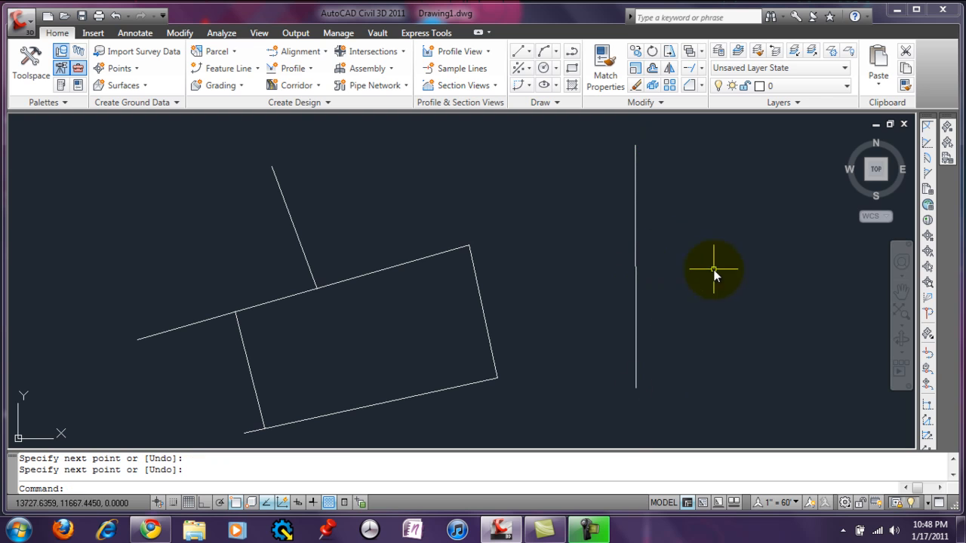
Draw a second tall, nearly vertical line to the right of the first one, with a similar length.
right_click(723, 374)
click(736, 146)
click(719, 141)
click(720, 392)
right_click(720, 393)
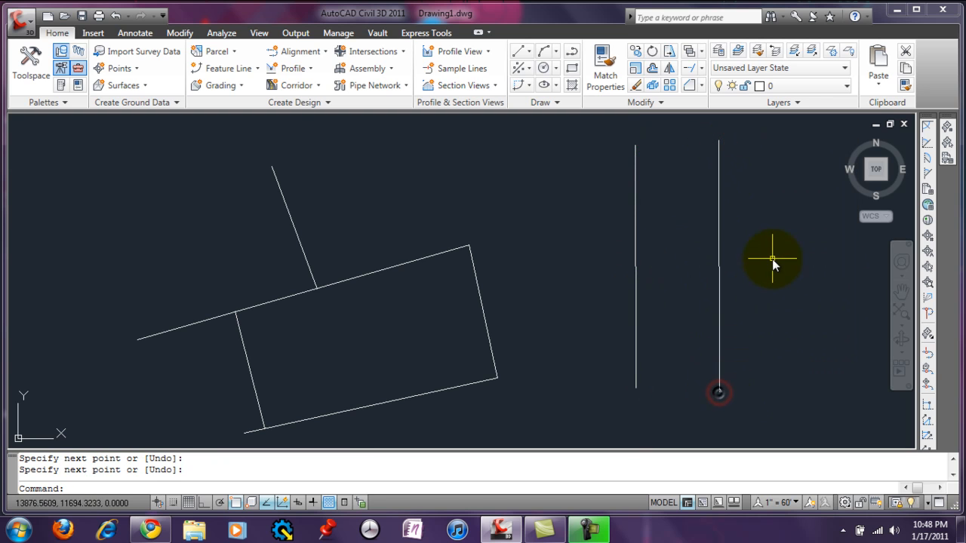
Draw a long, nearly horizontal line crossing both tall lines near their lower ends.
right_click(772, 259)
click(800, 268)
click(535, 331)
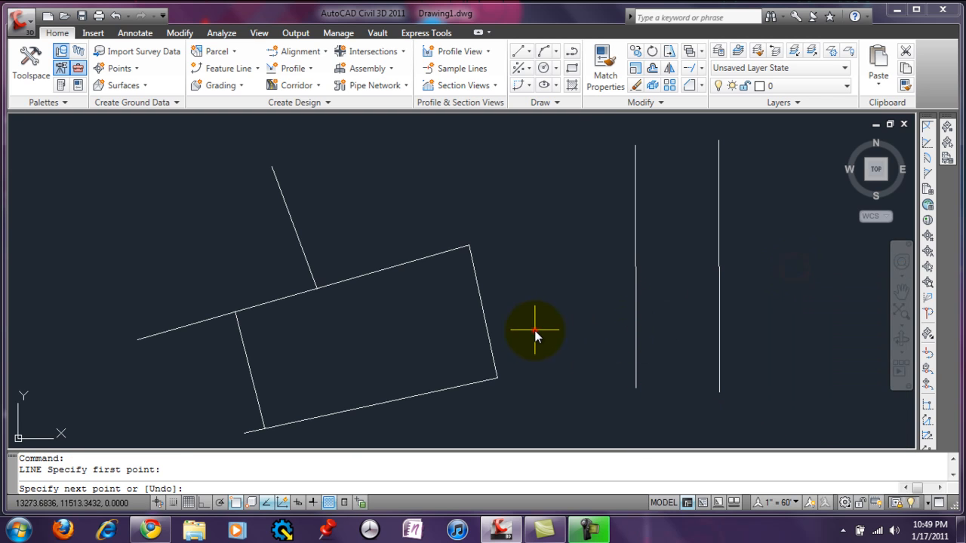
click(811, 326)
right_click(811, 326)
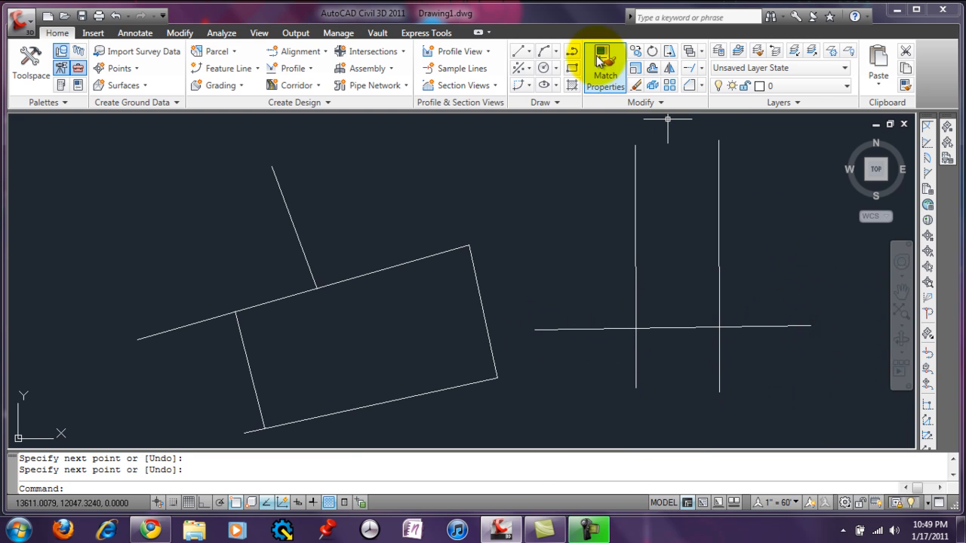
Draw a second nearly horizontal line across both tall lines, above the first crossing line.
click(524, 59)
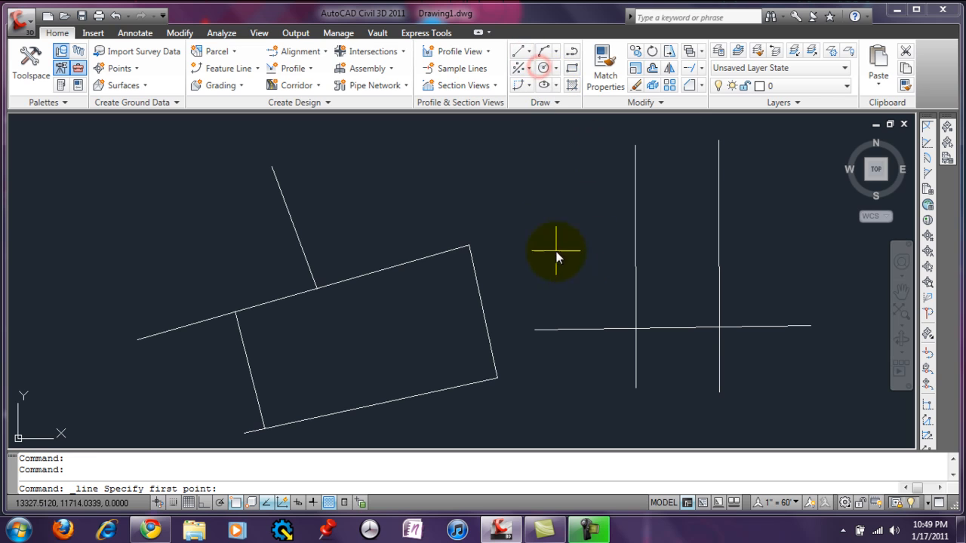
click(539, 229)
click(793, 227)
right_click(793, 228)
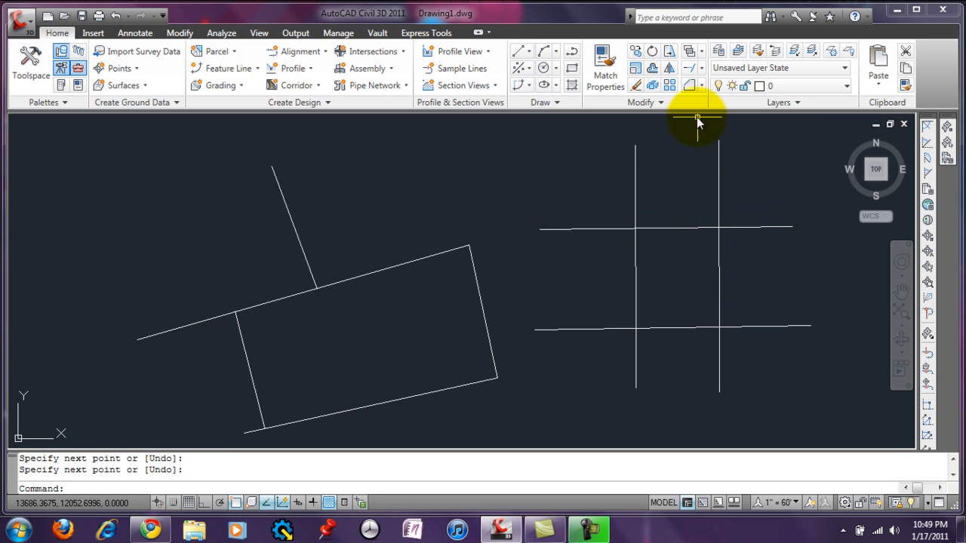
Trim away the four inner segments between the crossings, using all four crossing lines as cutting edges, to leave an open intersection.
click(700, 69)
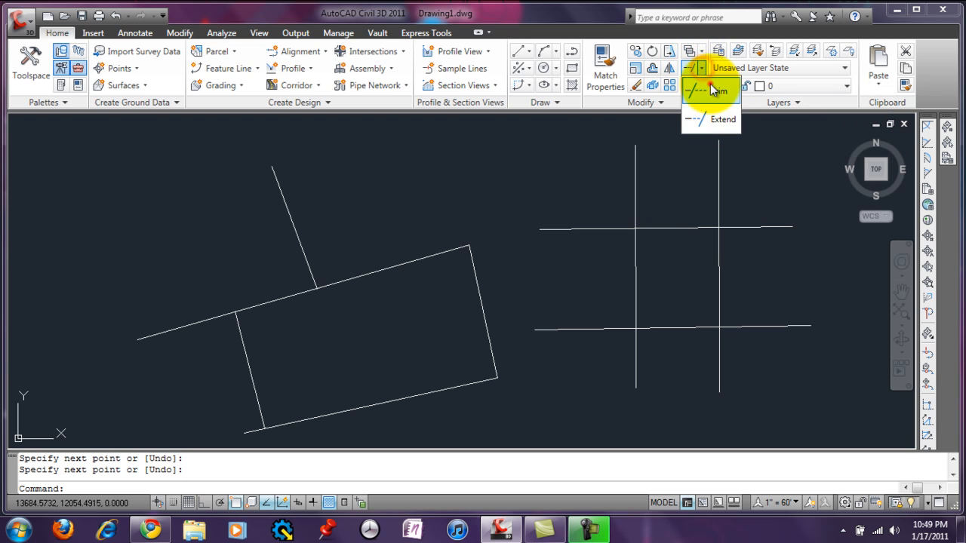
click(711, 86)
click(752, 202)
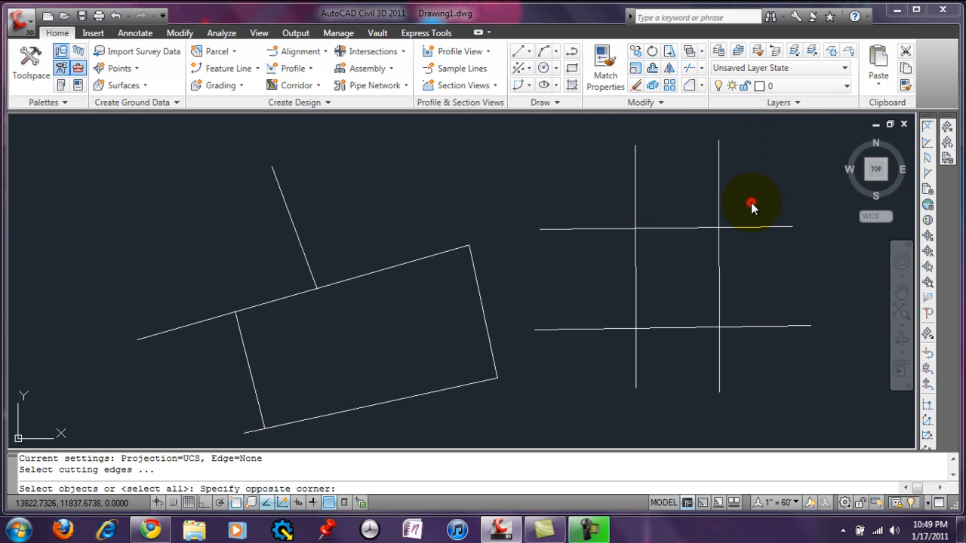
click(611, 351)
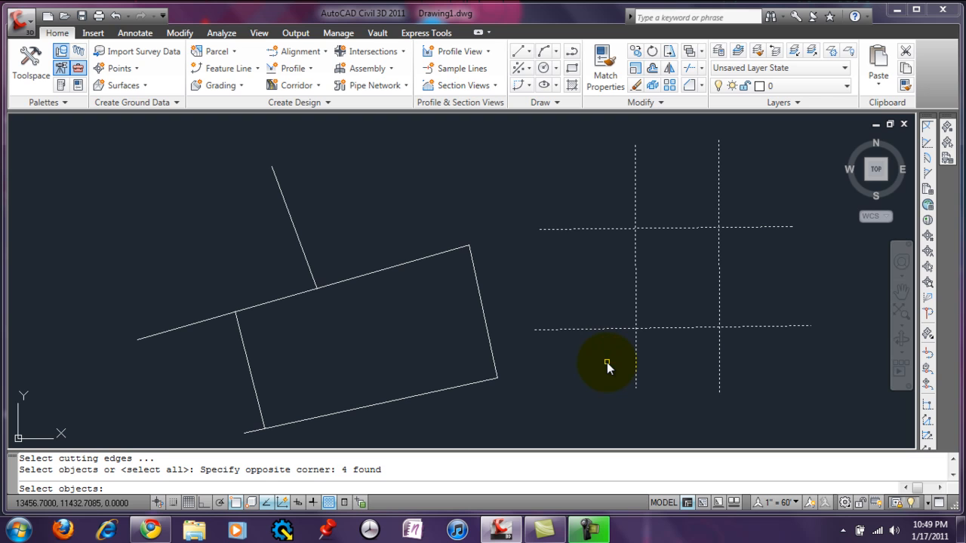
key(Return)
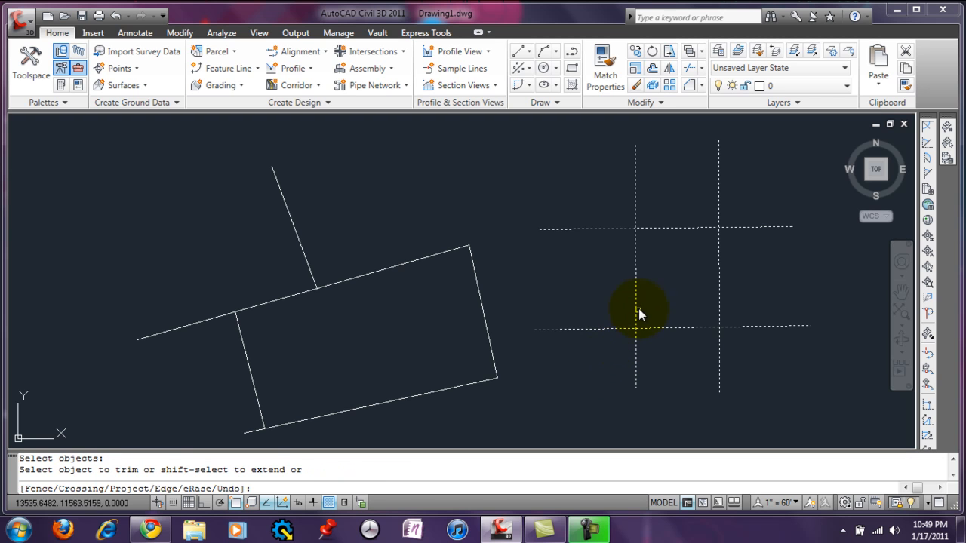
click(636, 280)
click(679, 329)
click(688, 227)
click(656, 256)
key(Return)
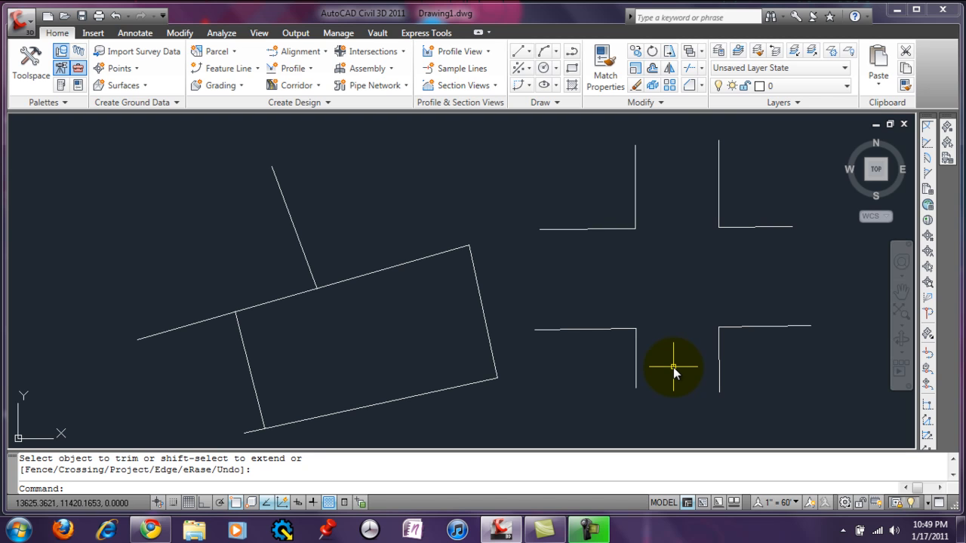
Move the upper steep line from its lower endpoint to the upper right corner of the four-sided figure.
click(694, 99)
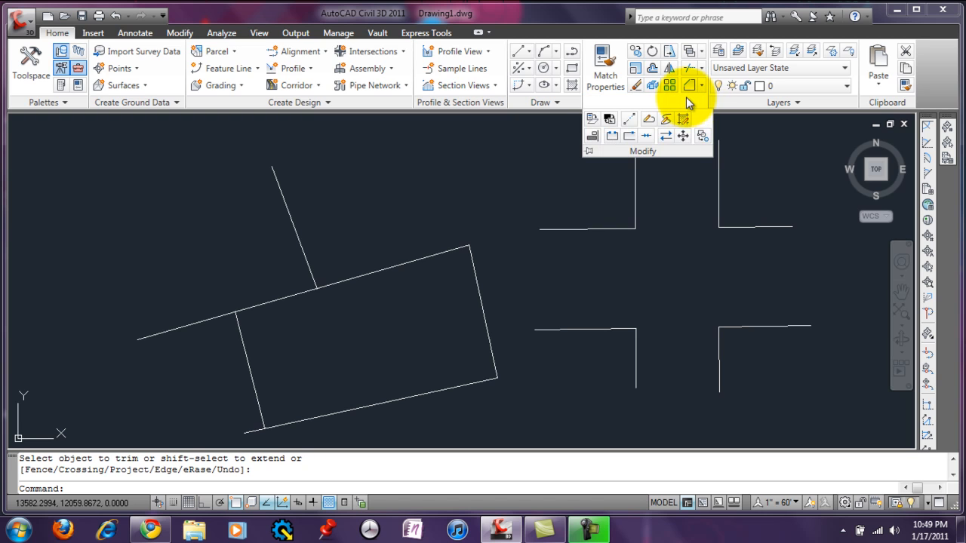
click(684, 137)
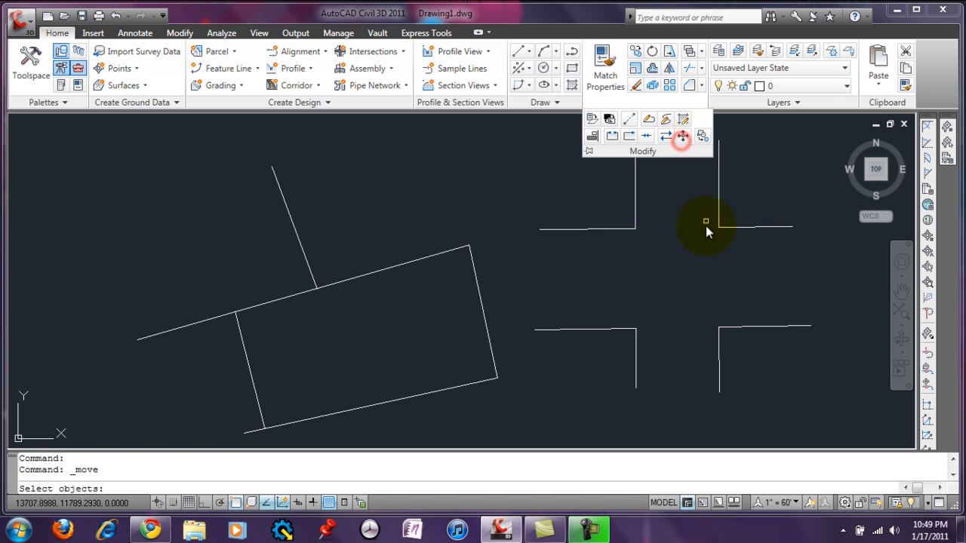
click(309, 260)
key(Return)
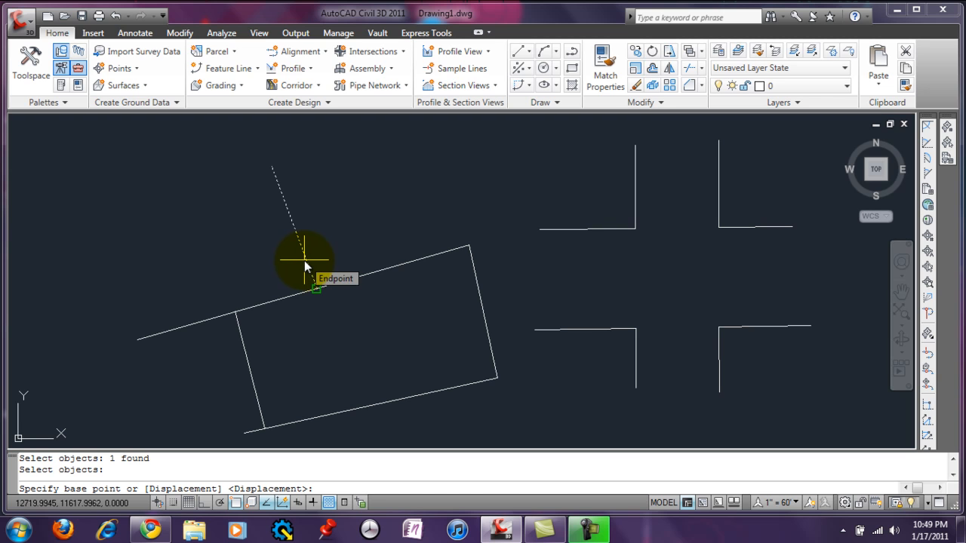
click(305, 260)
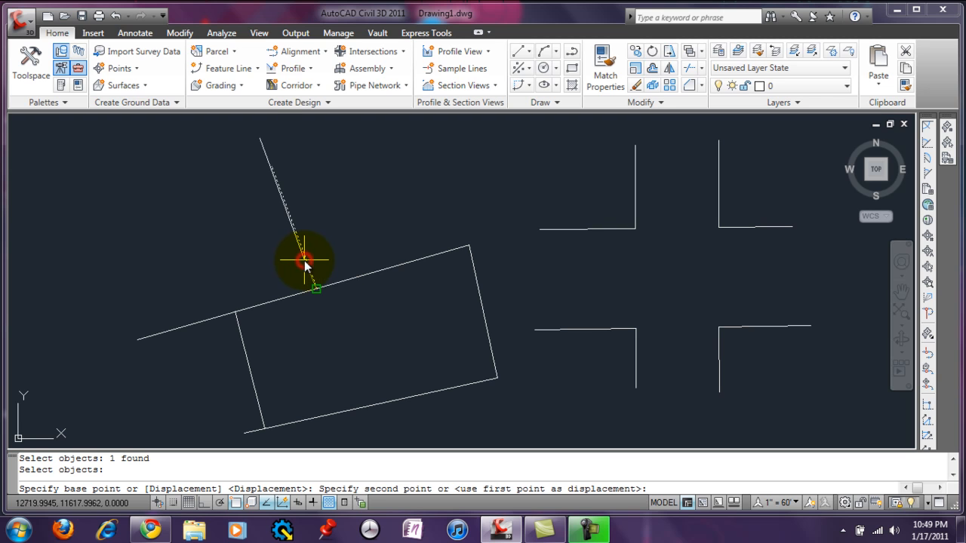
click(450, 249)
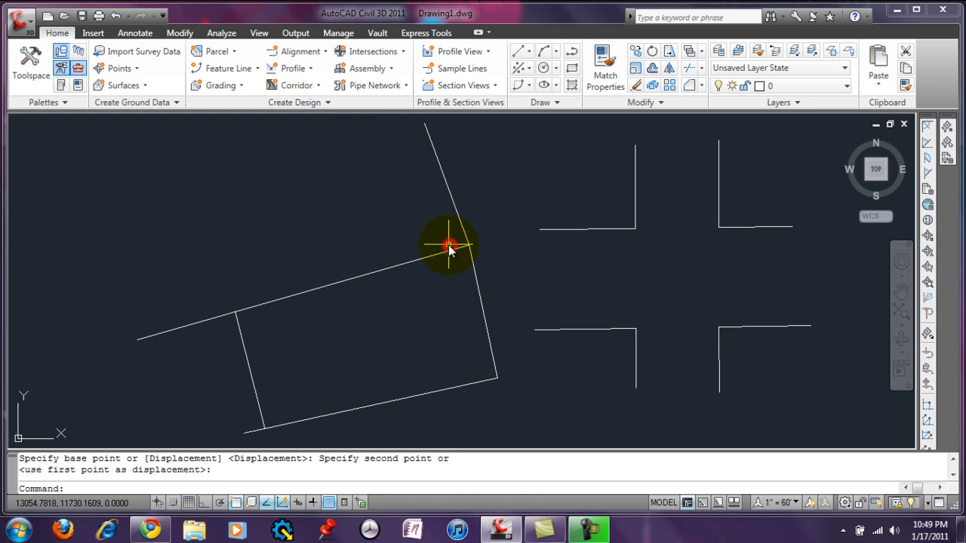
Move the long upper sloping line from its right endpoint to the upper end of the figure's short left side.
right_click(292, 261)
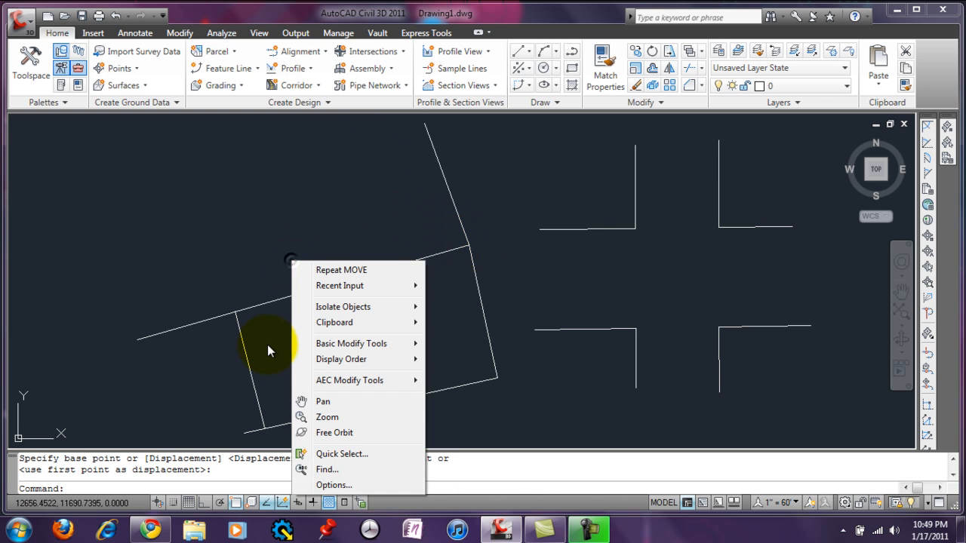
click(317, 268)
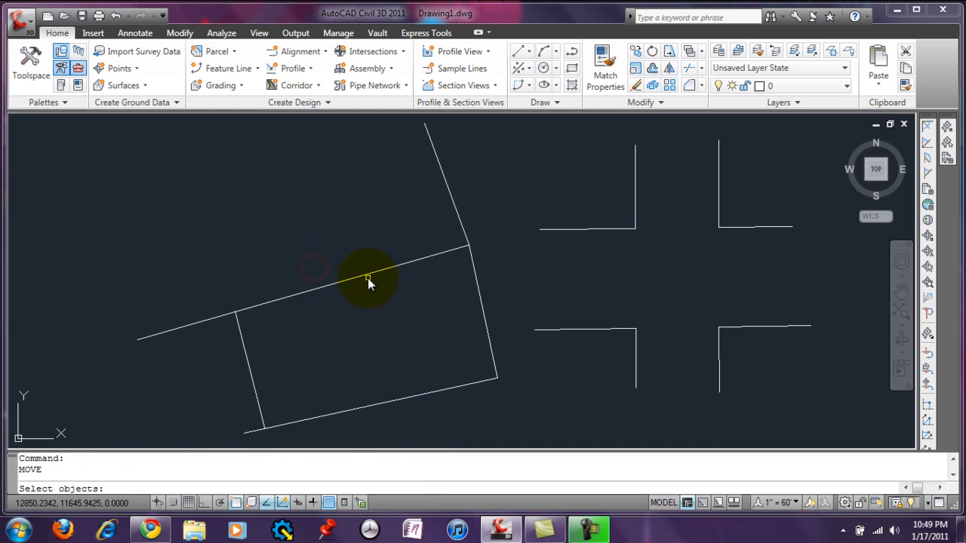
click(367, 277)
key(Return)
click(451, 251)
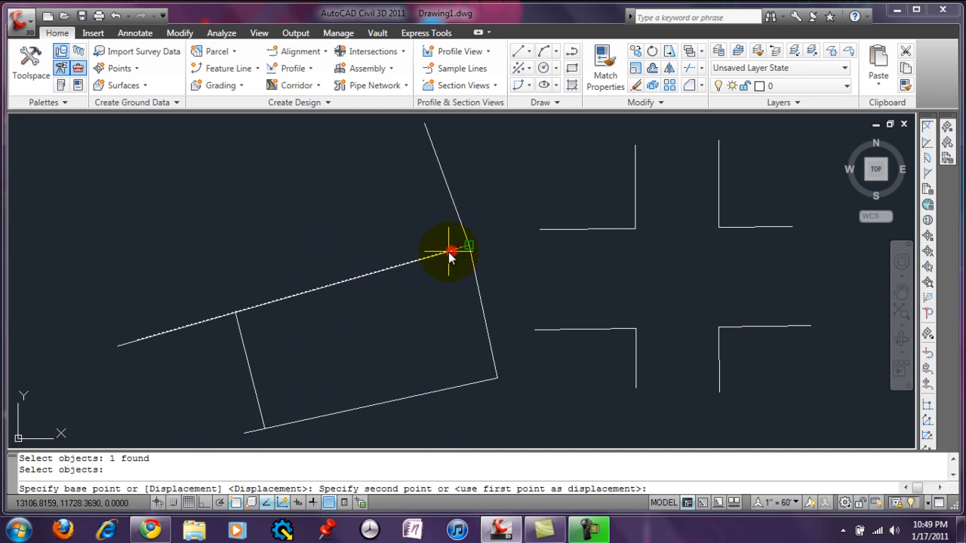
click(240, 330)
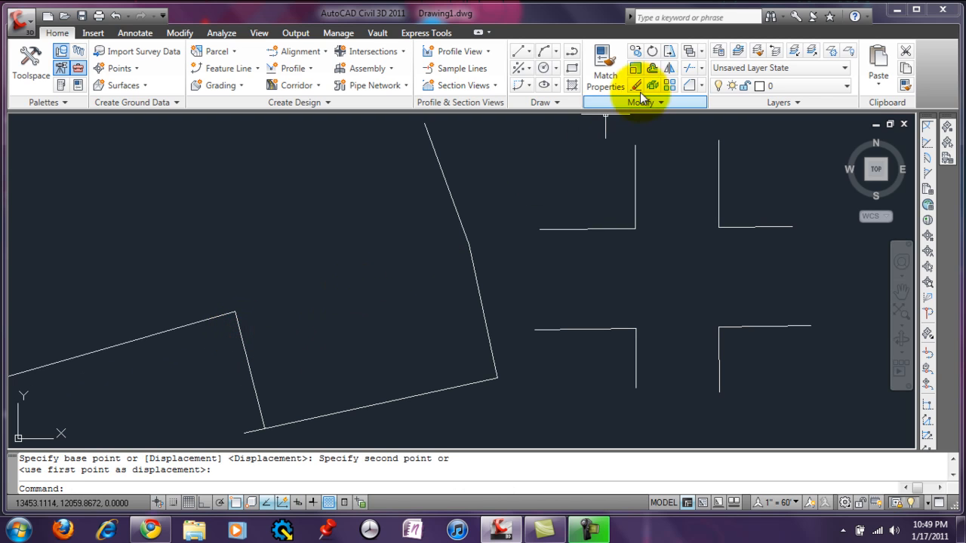
Move the whole open intersection from the lower end of its bottom-right leg to the upper end of the steep line.
click(677, 99)
click(683, 136)
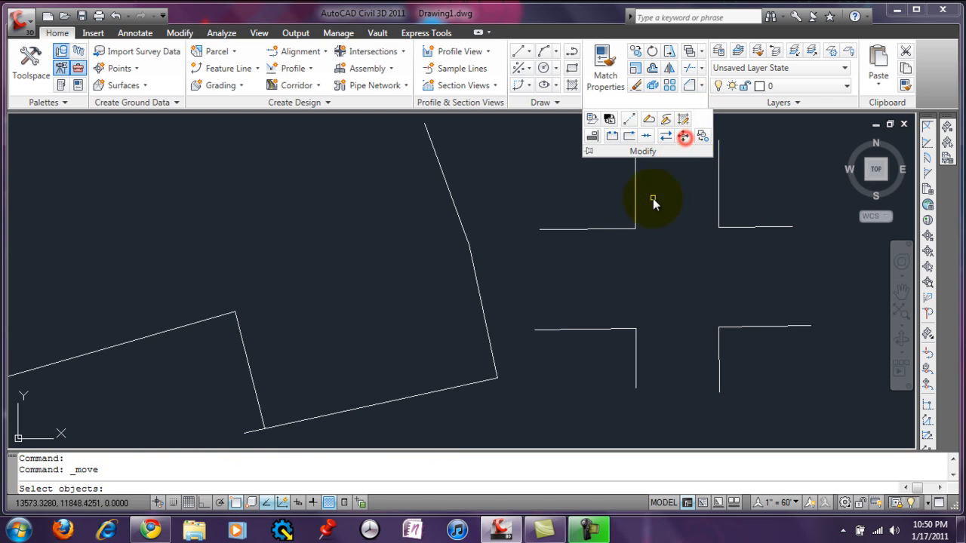
click(749, 210)
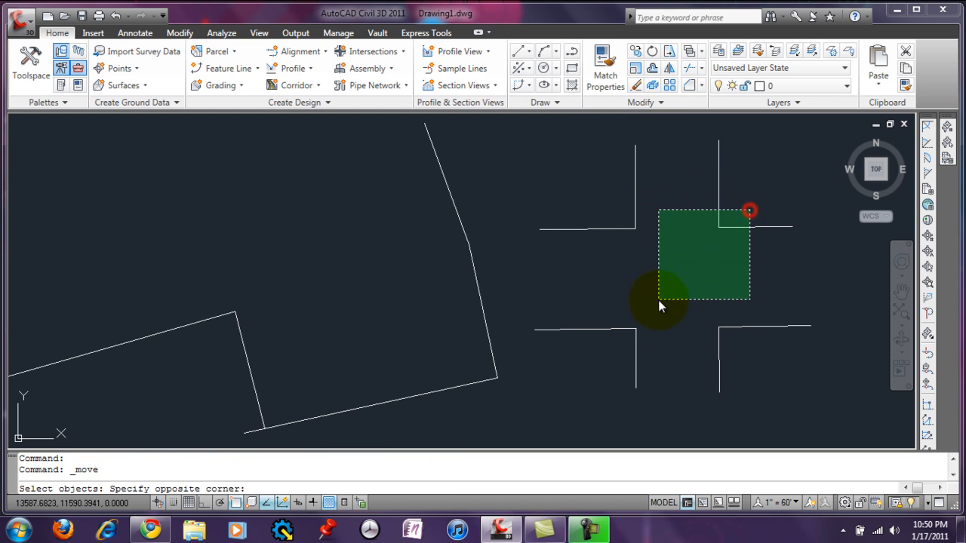
click(610, 345)
key(Return)
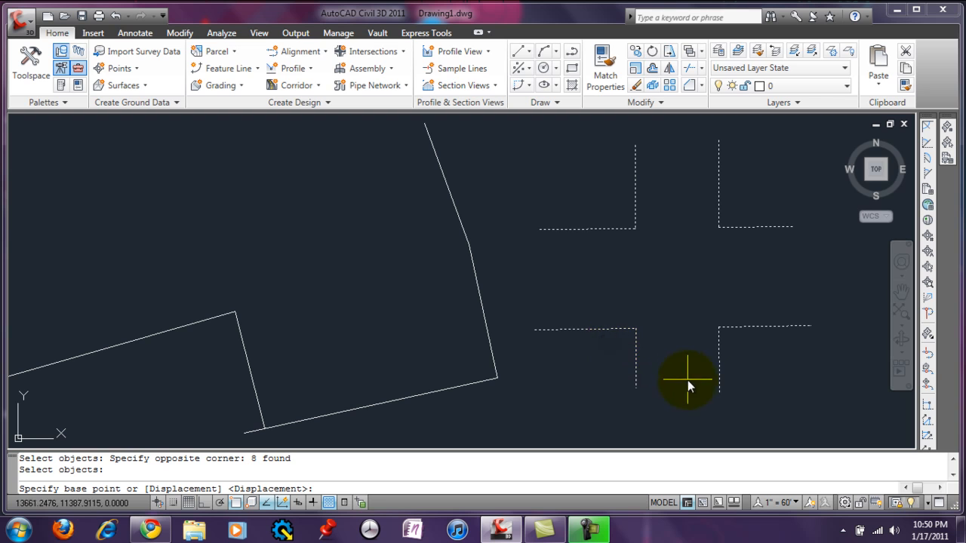
click(722, 388)
scroll(716, 394, down, 2)
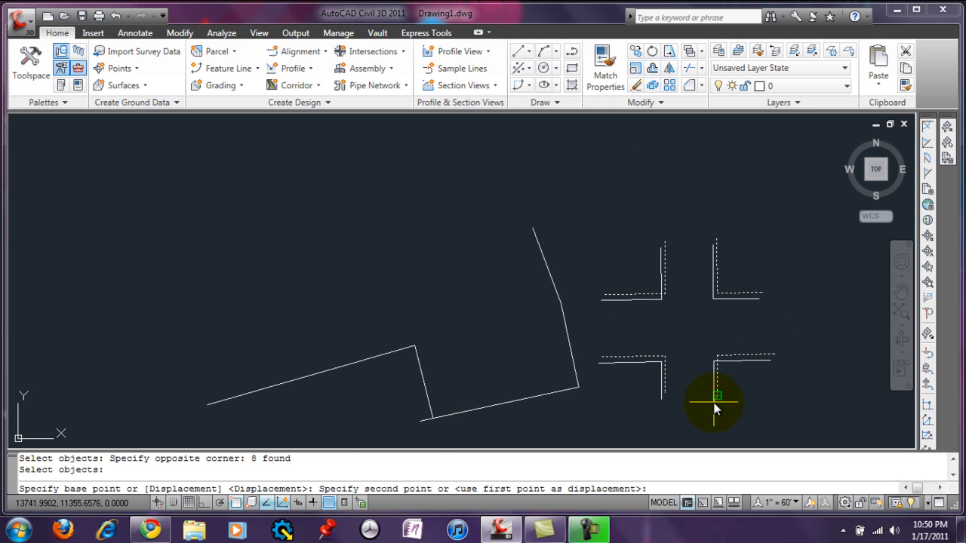
click(540, 240)
Copy the intersection from the lower end of its bottom-right leg to both ends of the long sloping line.
scroll(640, 320, down, 2)
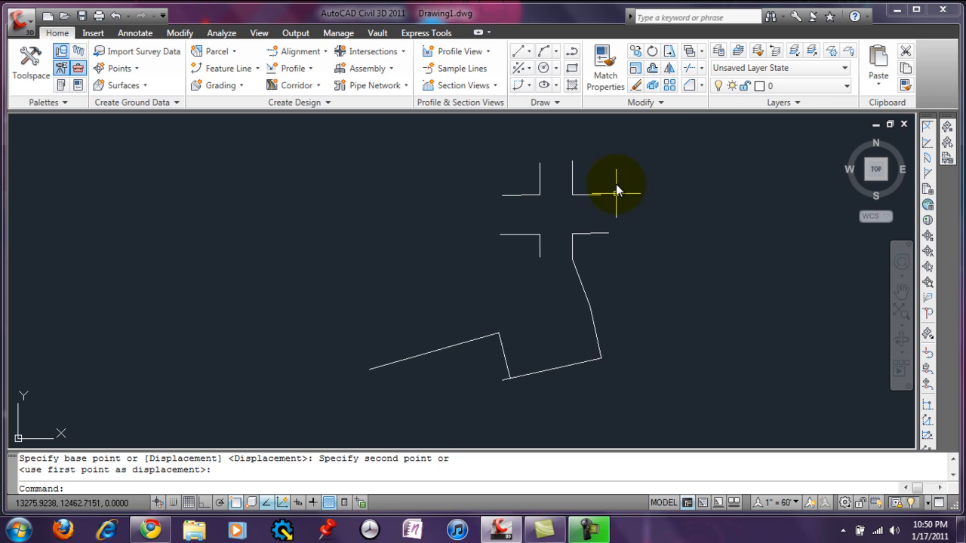
click(635, 51)
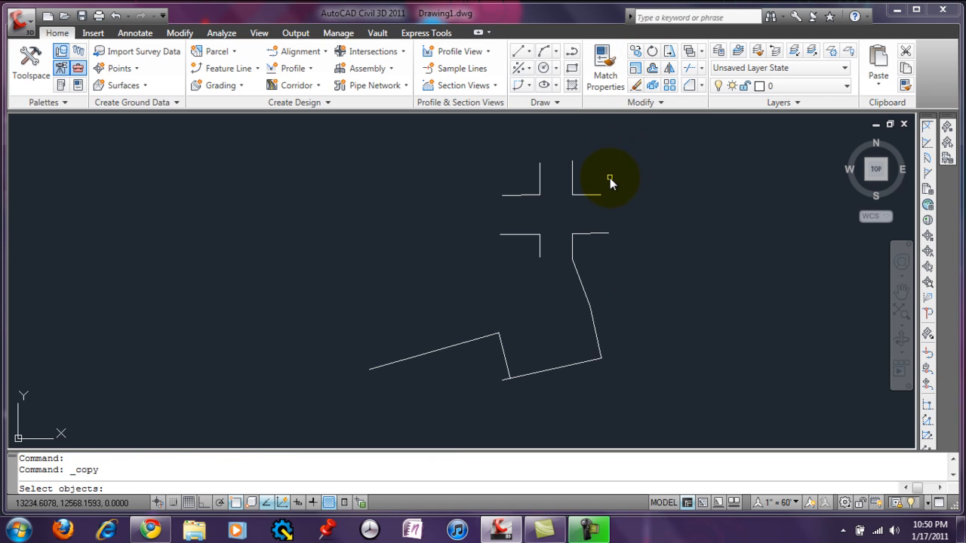
click(591, 184)
click(525, 249)
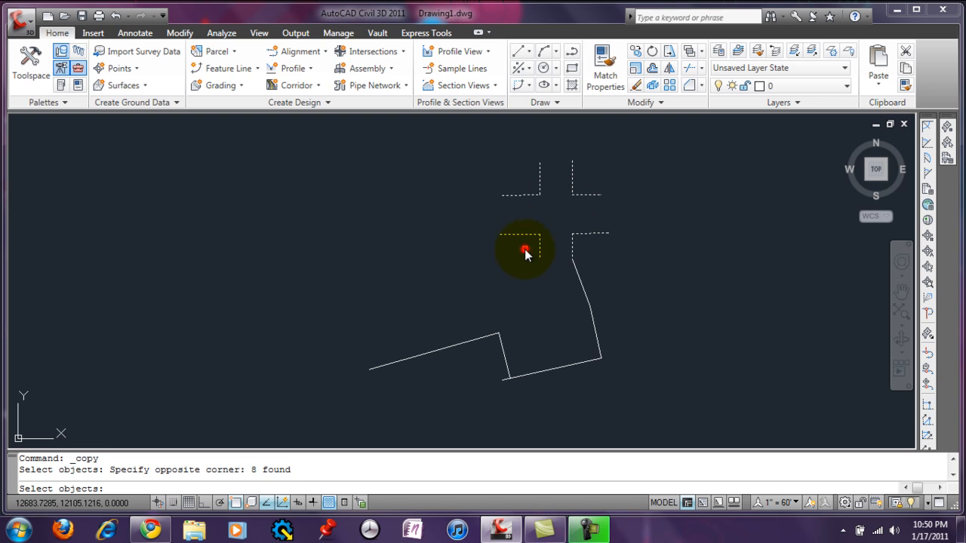
key(Return)
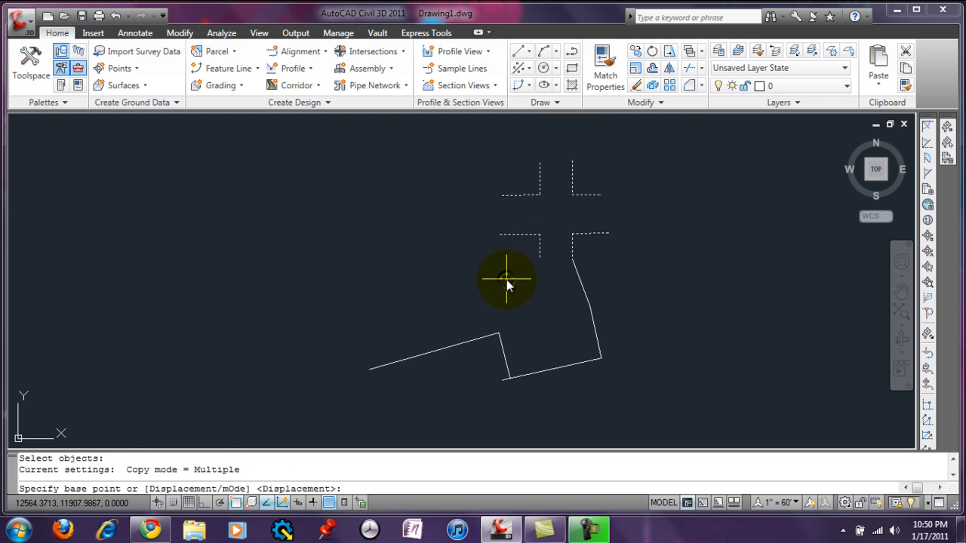
click(572, 260)
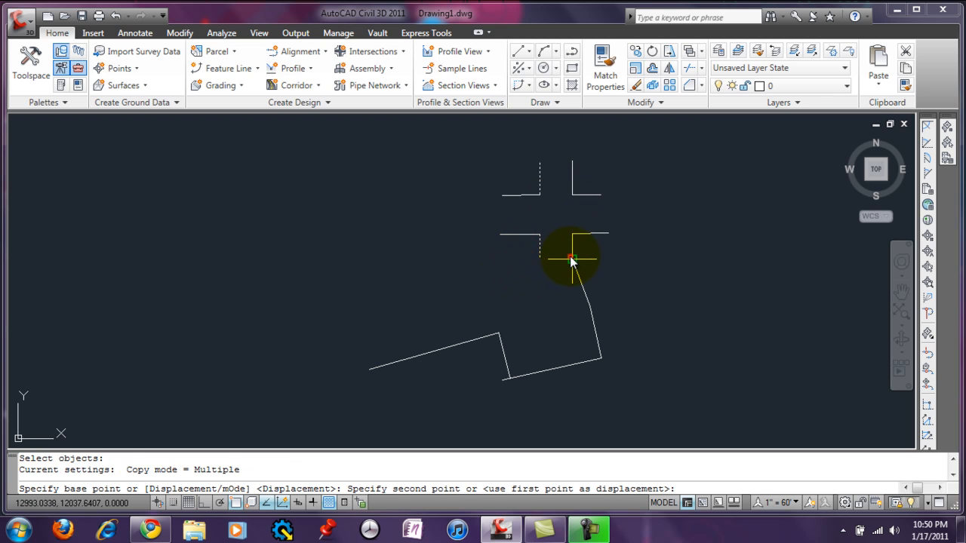
click(498, 333)
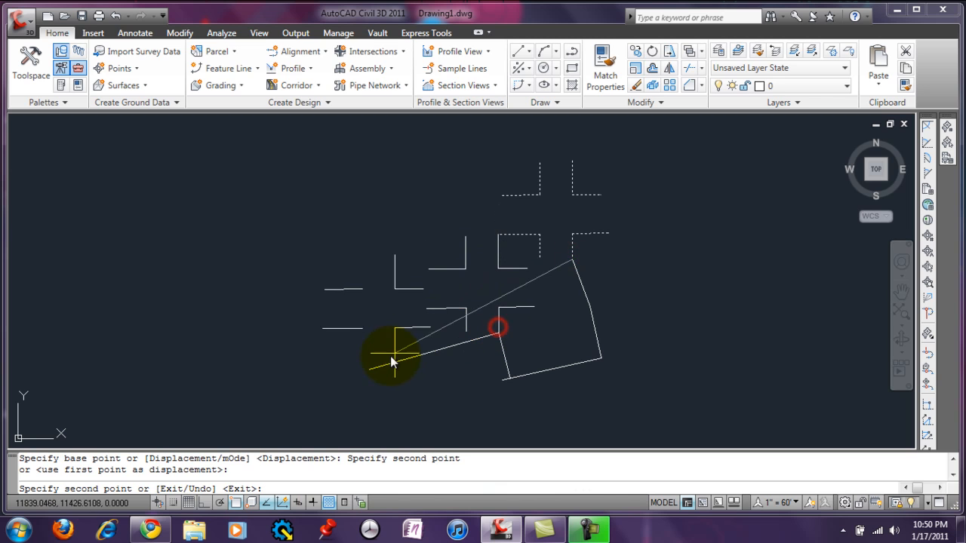
click(370, 369)
right_click(444, 422)
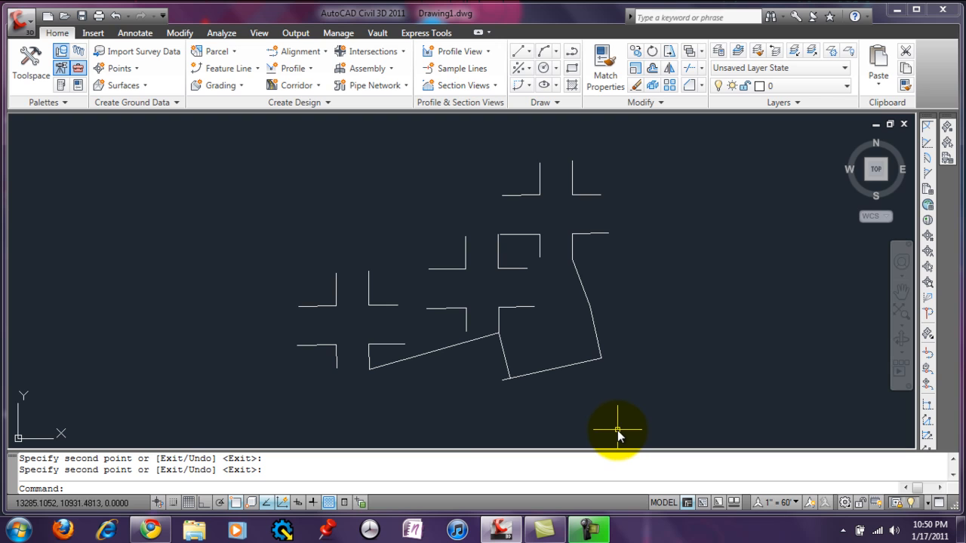
Draw a single nearly horizontal line in the empty area above the intersections.
scroll(594, 190, up, 2)
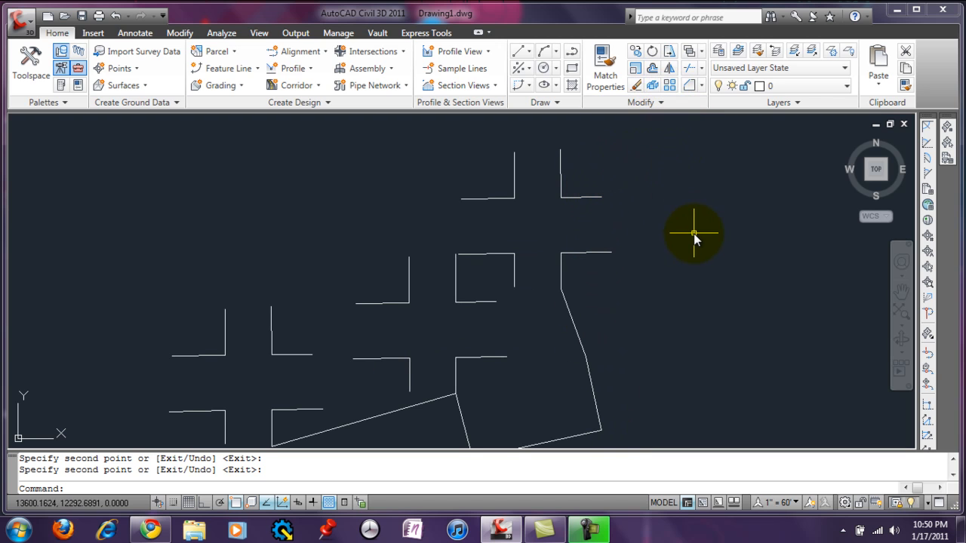
middle_drag(693, 237, 677, 315)
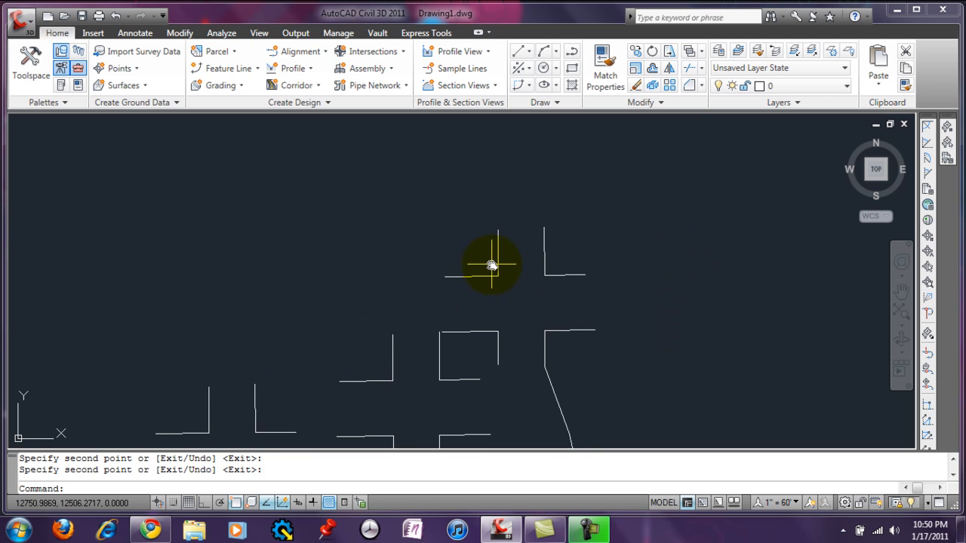
click(527, 51)
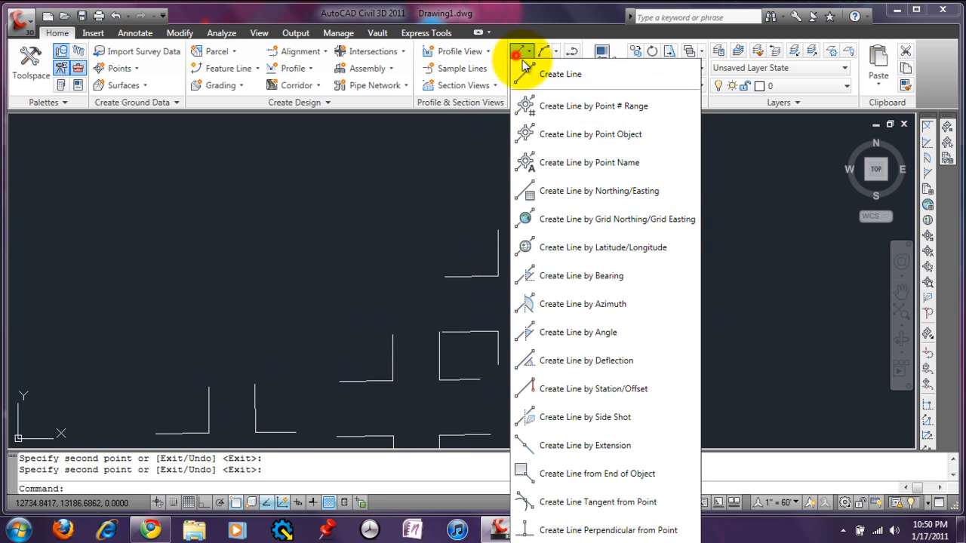
click(580, 74)
middle_drag(690, 277, 564, 434)
click(221, 234)
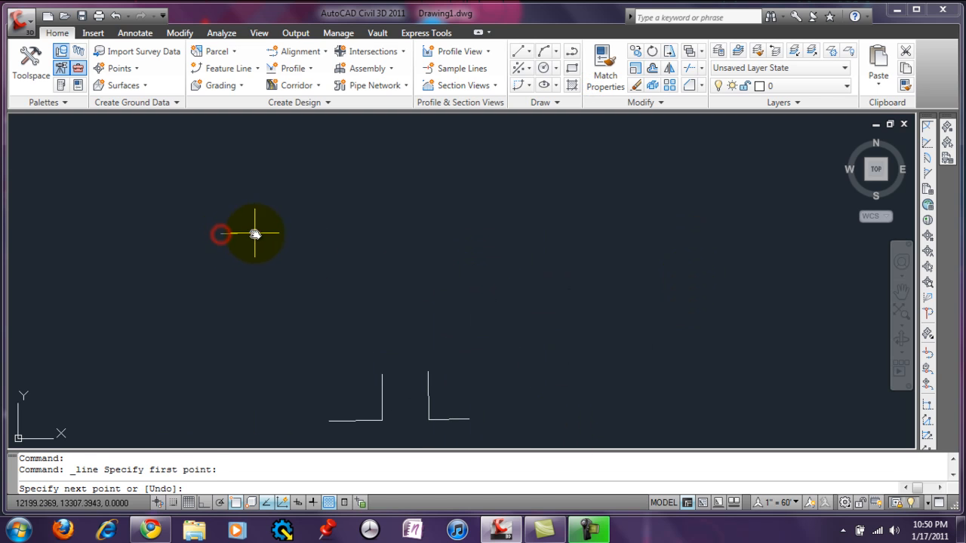
click(408, 235)
key(Return)
scroll(276, 270, up, 5)
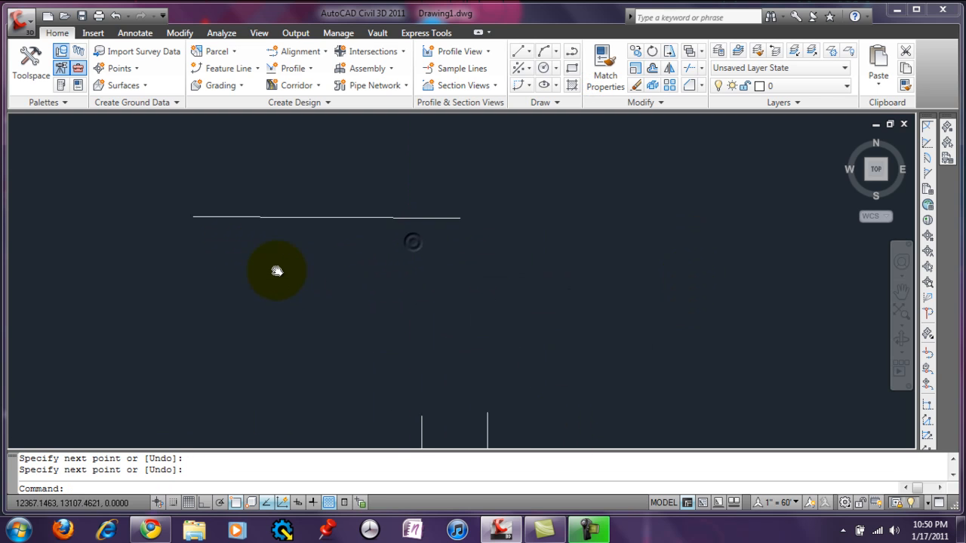
middle_drag(276, 270, 285, 330)
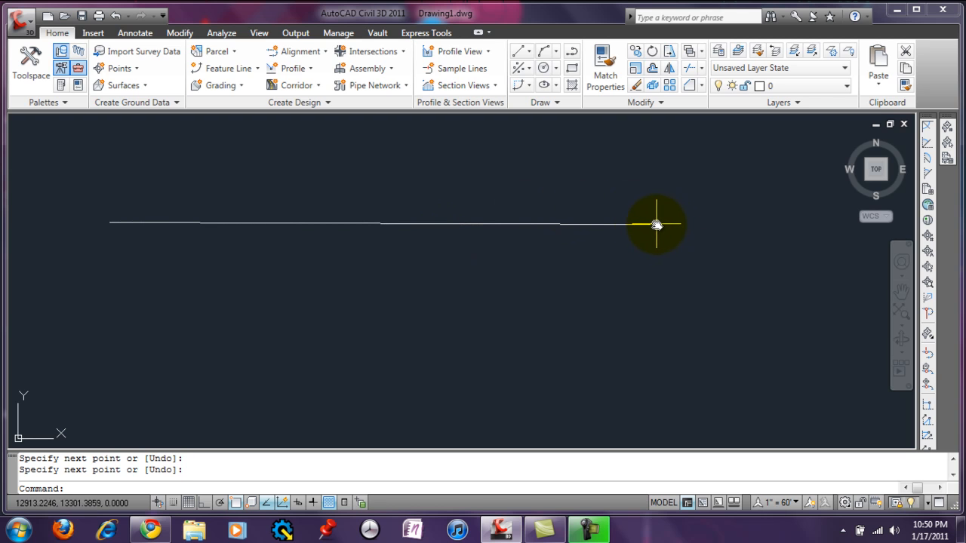
Offset the nearly horizontal line by 5 to both its upper and lower sides.
middle_drag(709, 226, 727, 259)
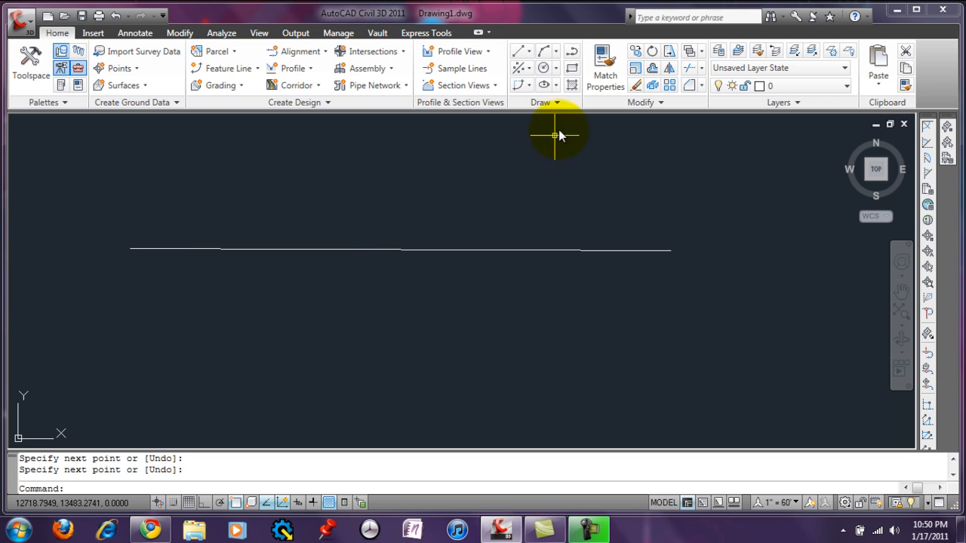
click(637, 69)
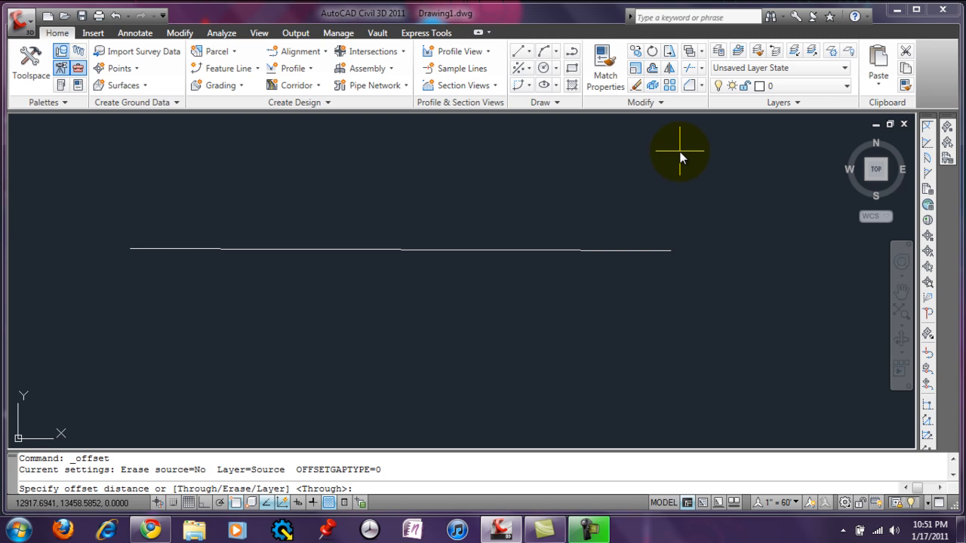
key(Return)
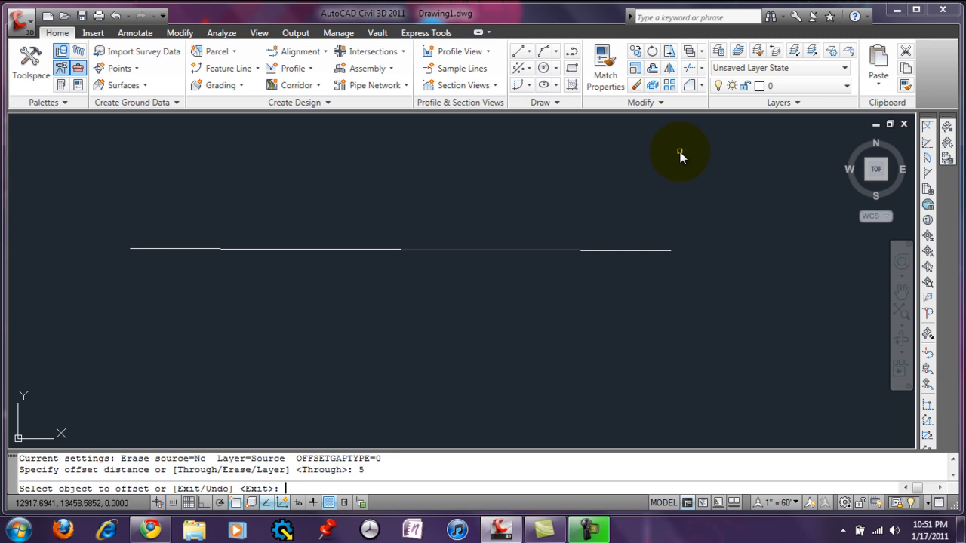
click(622, 251)
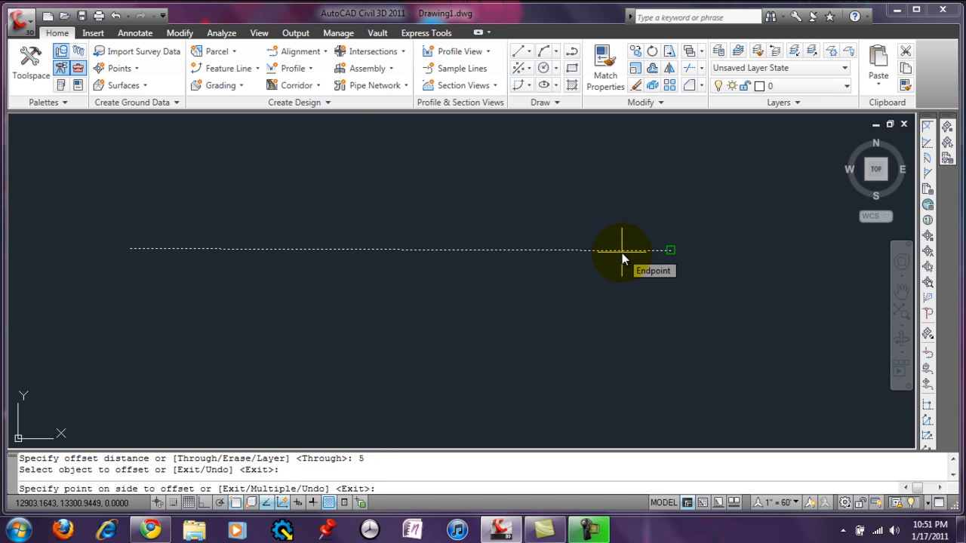
click(579, 224)
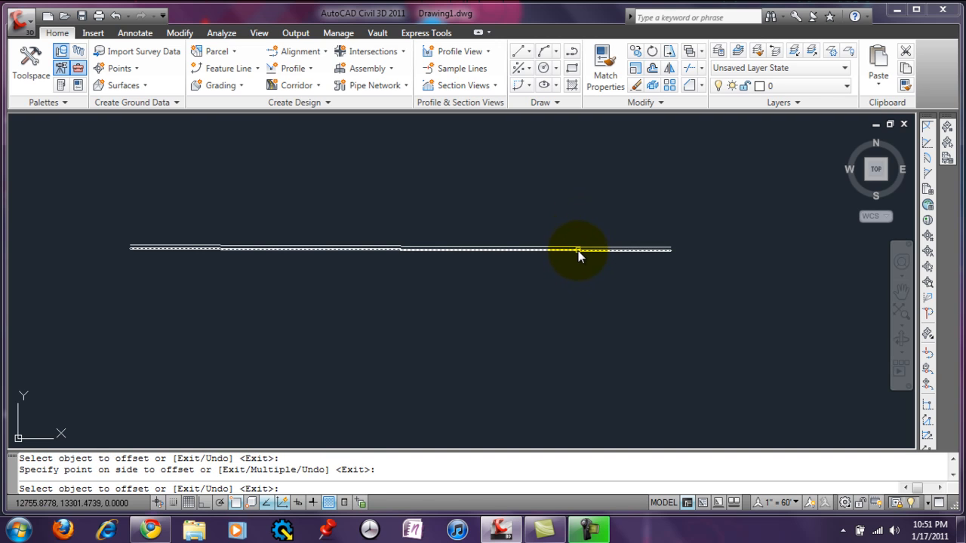
click(579, 251)
click(580, 289)
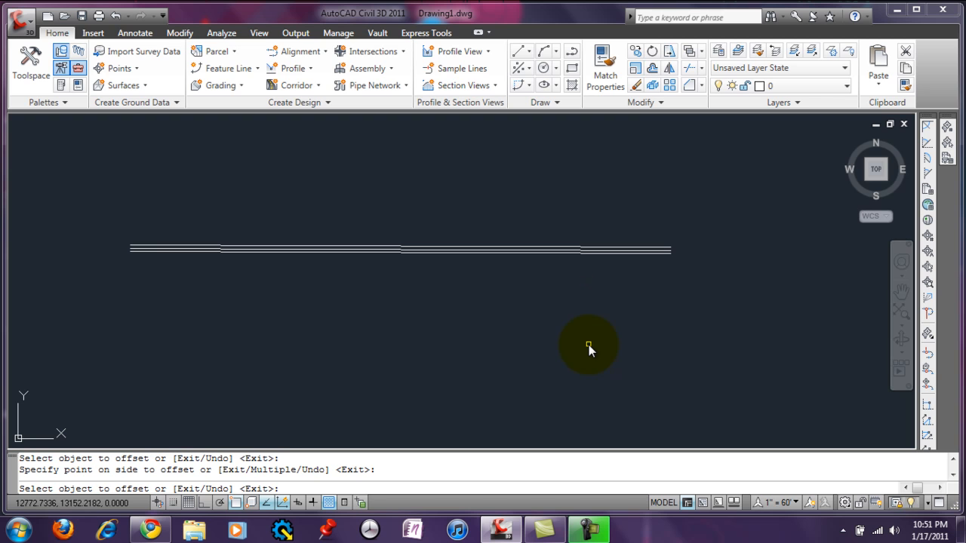
key(Return)
Erase the original middle line between the two offset lines.
scroll(579, 255, up, 1)
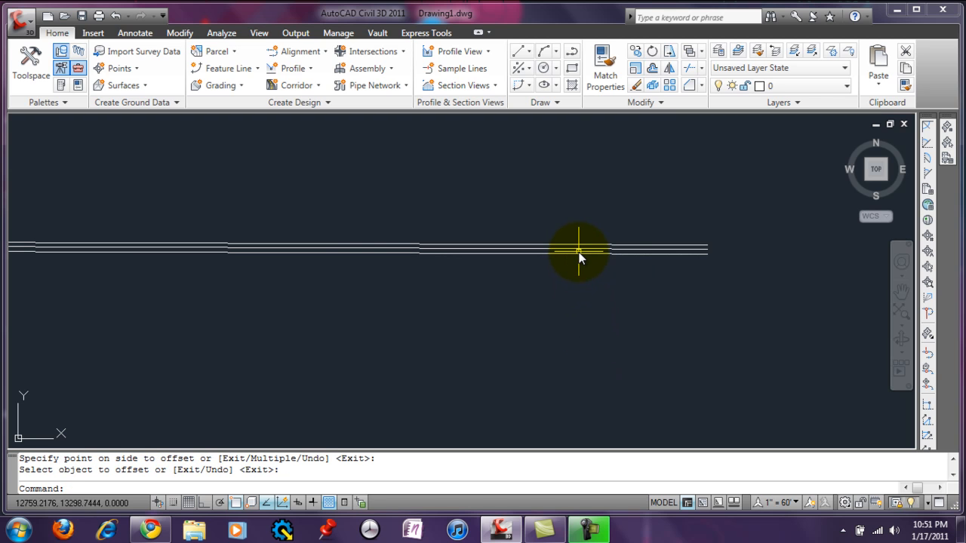
click(578, 251)
key(Delete)
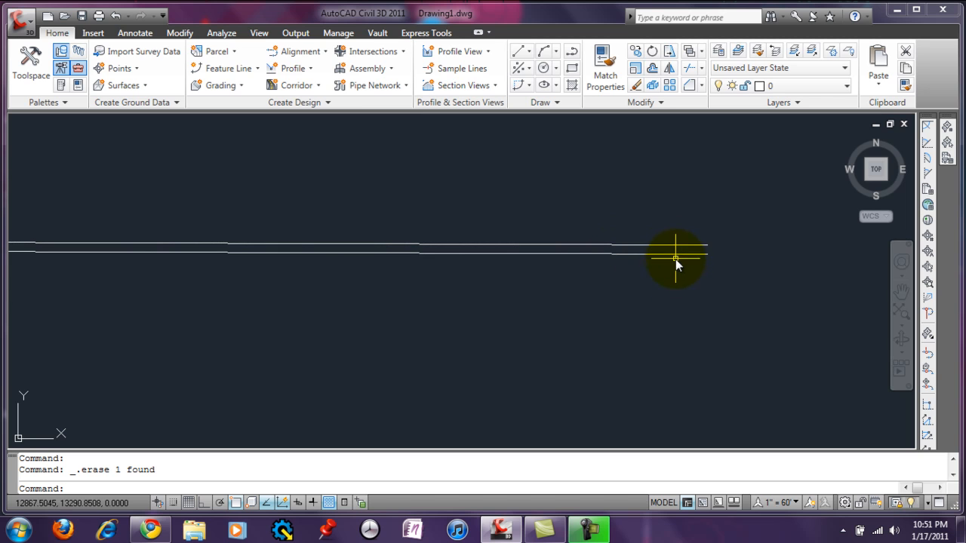
Draw a short line sloping down to the right, below the right end of the two parallel lines.
scroll(732, 282, down, 1)
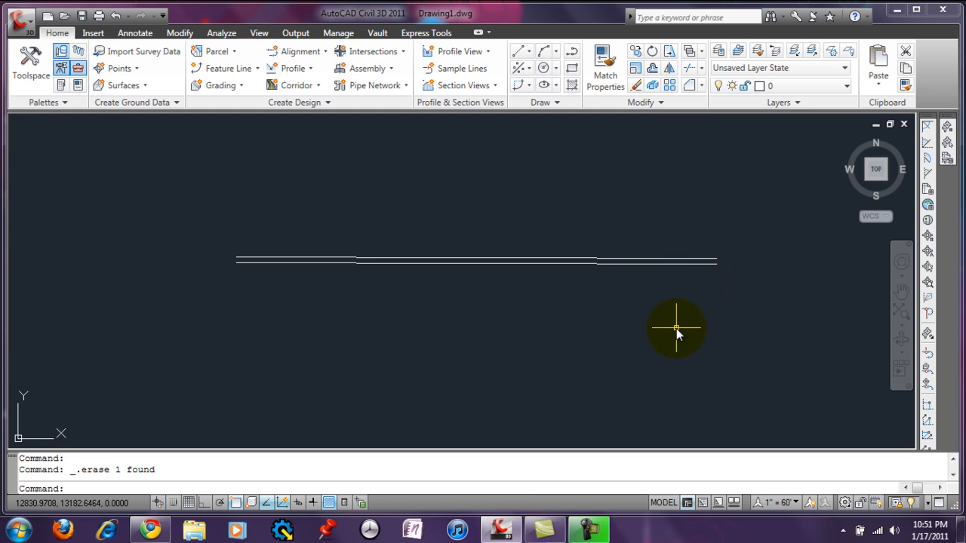
scroll(675, 331, up, 1)
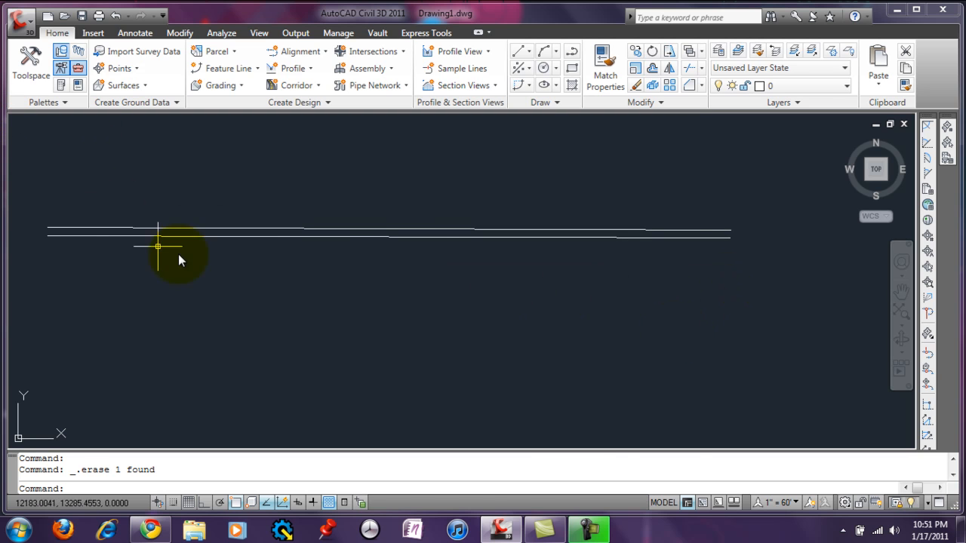
click(528, 51)
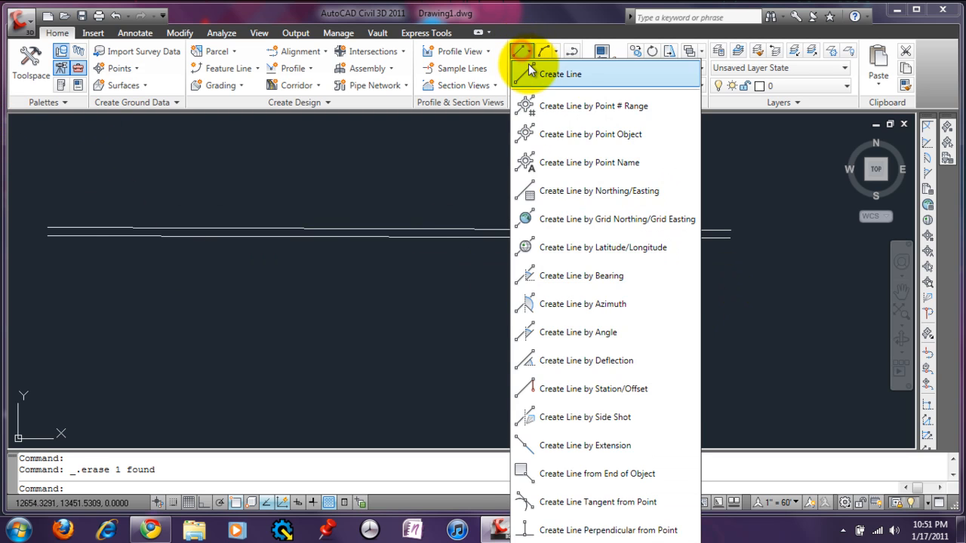
click(530, 68)
click(729, 321)
click(833, 384)
key(Return)
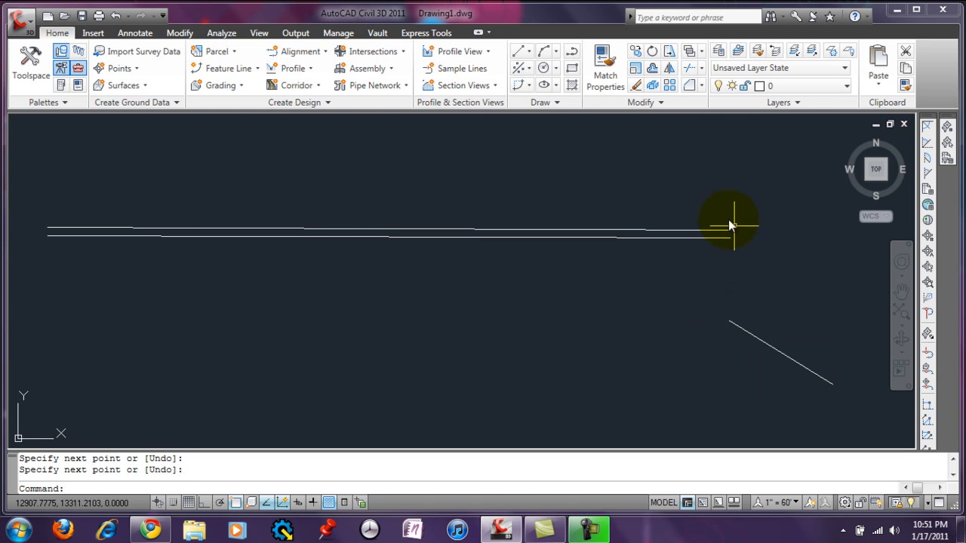
Offset the lower parallel line with the Through option, through the upper end of the short sloping line.
click(652, 69)
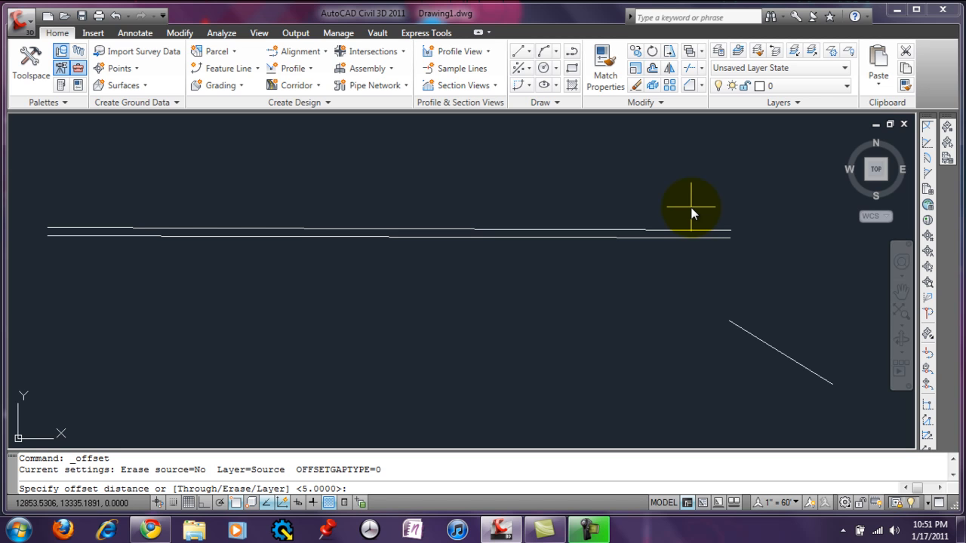
text(t)
key(Return)
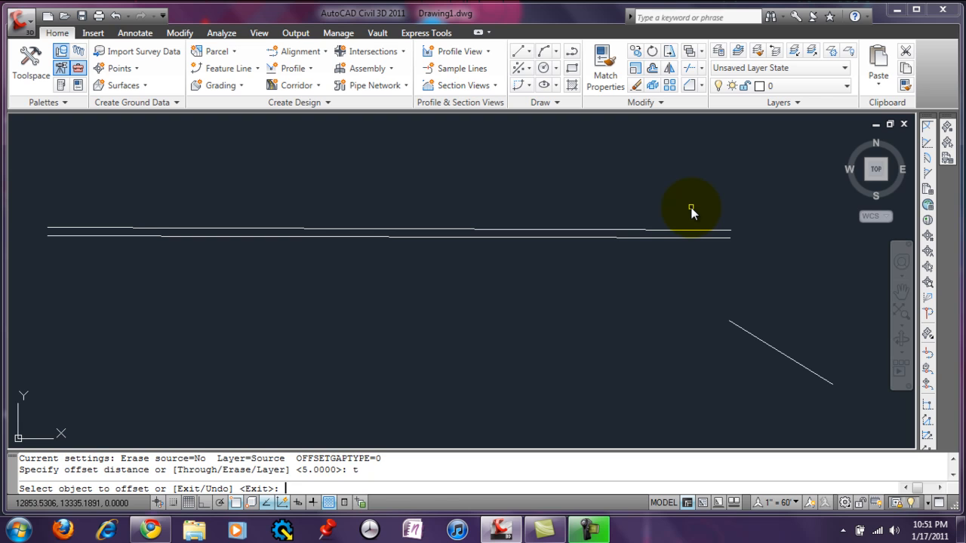
click(680, 237)
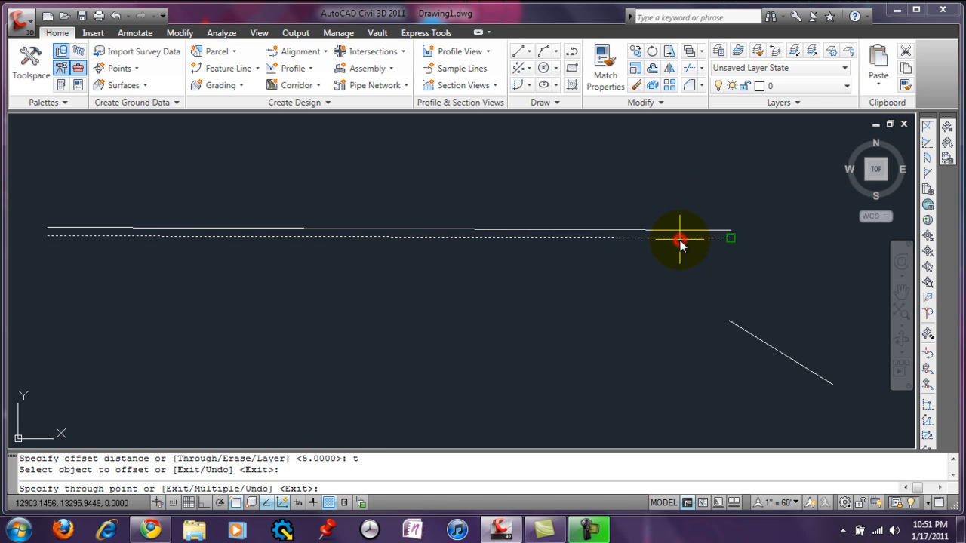
click(738, 327)
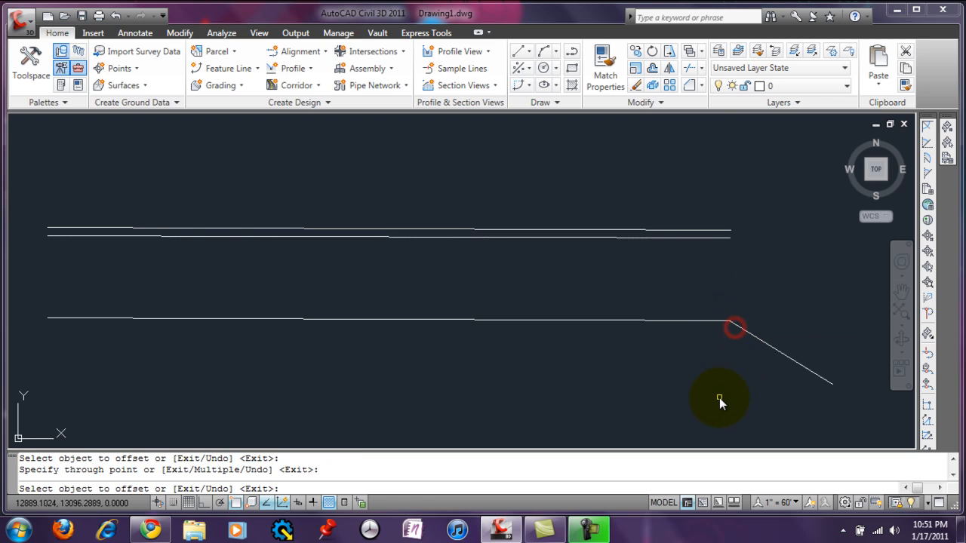
key(Return)
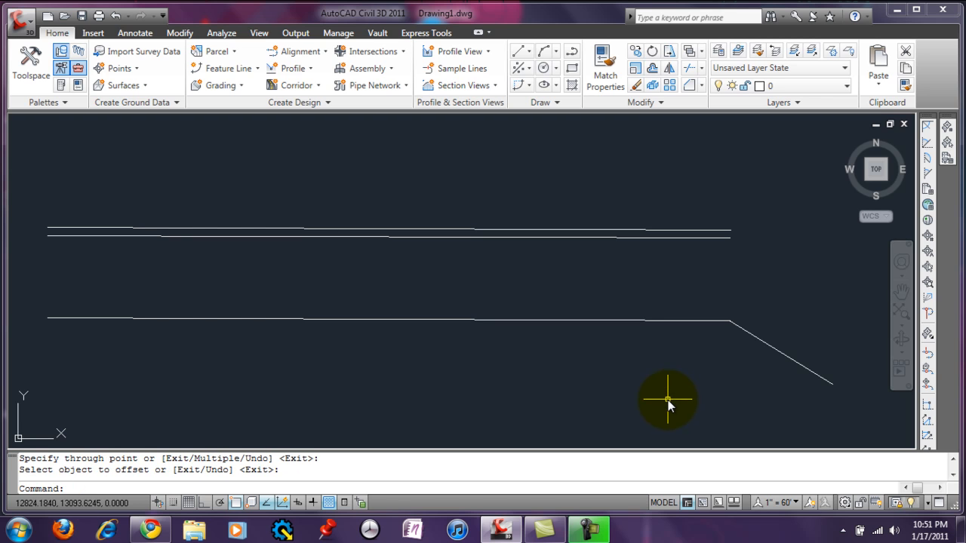
Draw a closed six-sided polyline in the empty area above the parallel lines and select it as a whole.
scroll(545, 291, down, 2)
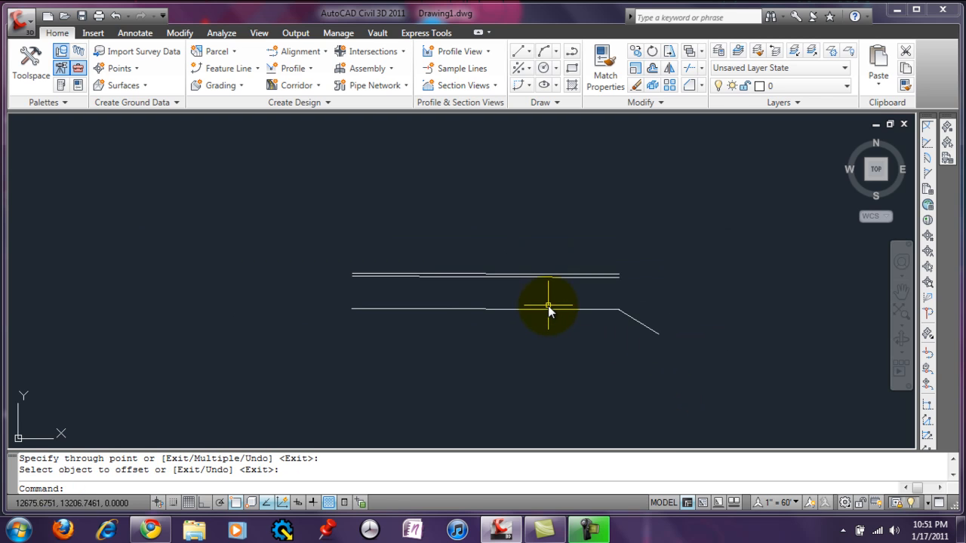
click(572, 52)
middle_drag(657, 224, 622, 350)
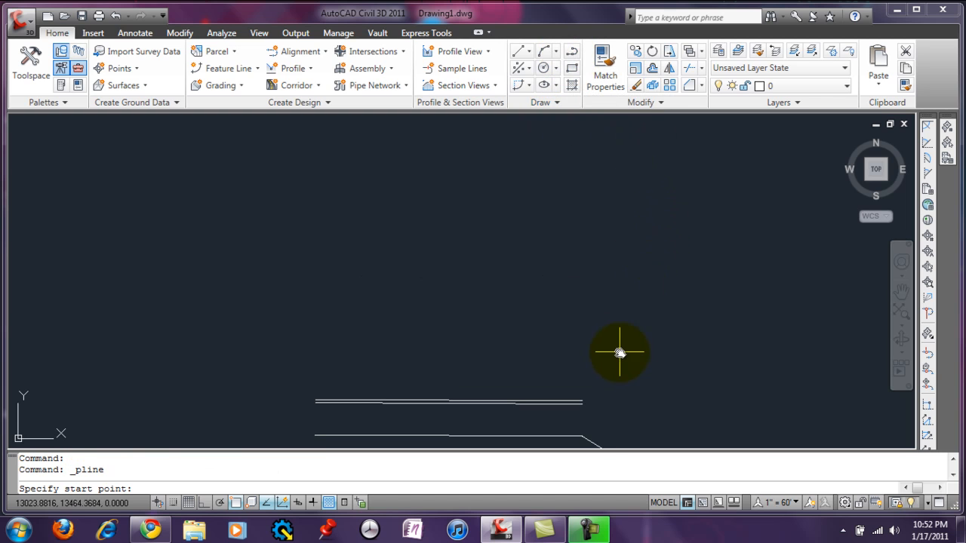
click(478, 194)
click(595, 167)
click(685, 239)
click(648, 311)
click(507, 327)
click(481, 265)
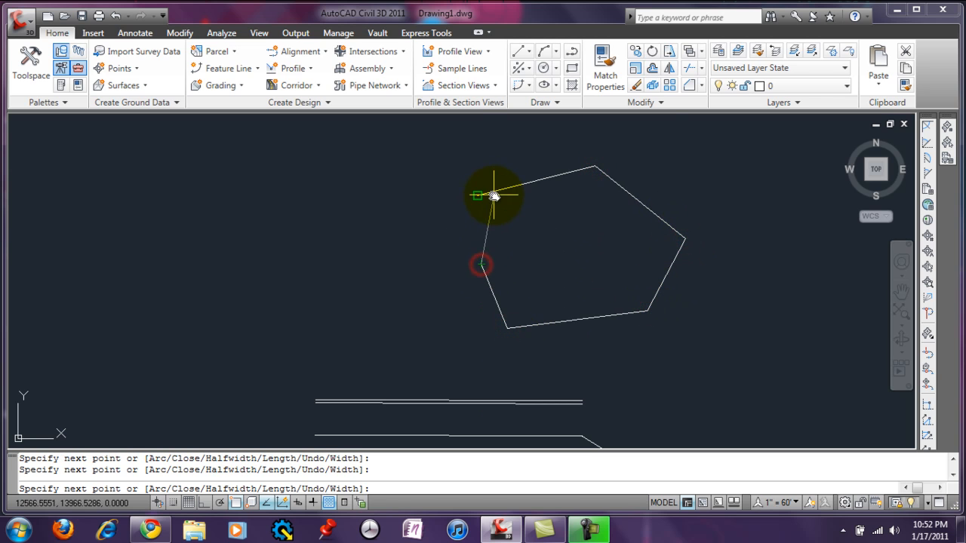
click(493, 196)
click(548, 308)
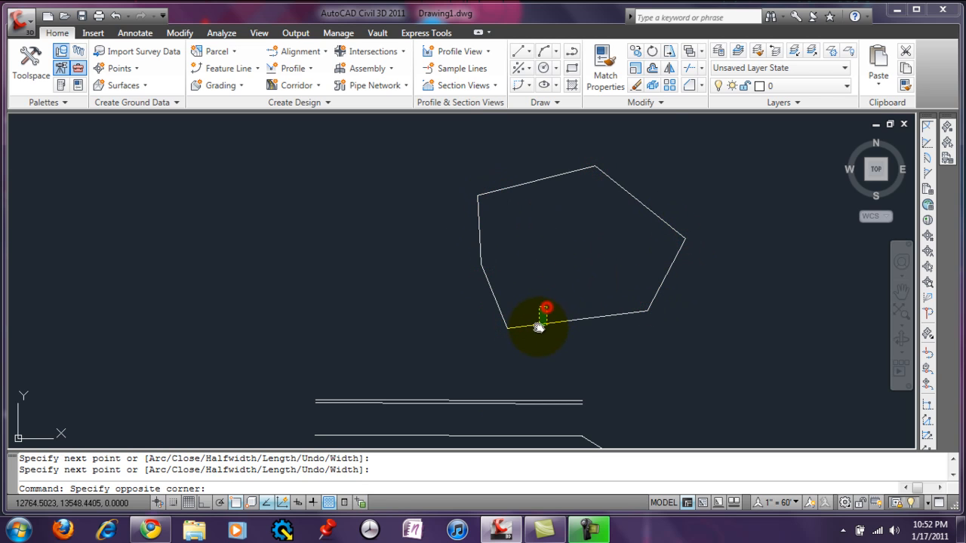
click(538, 330)
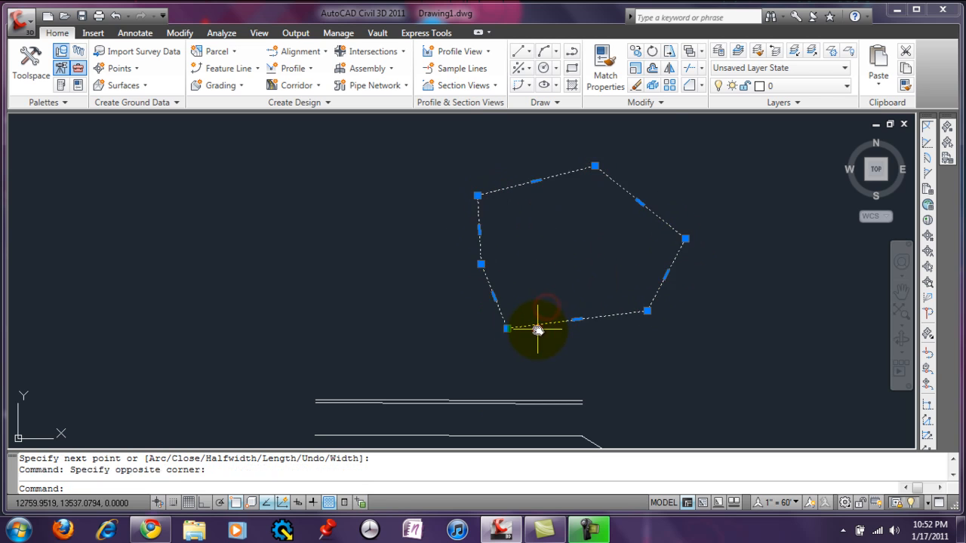
Draw a closed five-sided figure from separate lines to the left of the polyline.
click(523, 54)
click(529, 69)
click(210, 248)
click(294, 167)
click(400, 188)
click(389, 269)
click(330, 304)
click(209, 249)
key(Return)
Compare selecting individual sides of the five-sided line figure with selecting the six-sided polyline.
click(267, 271)
click(259, 276)
key(Escape)
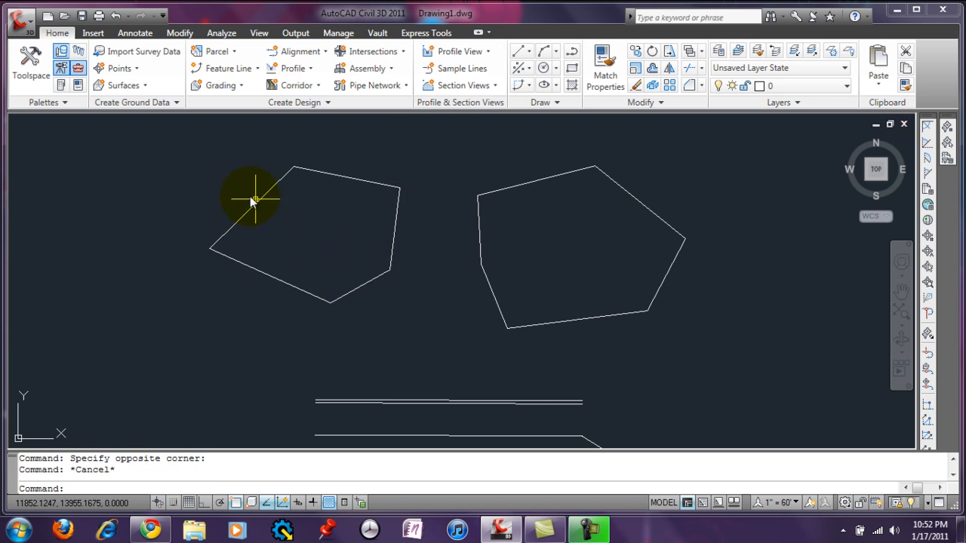
click(231, 225)
key(Escape)
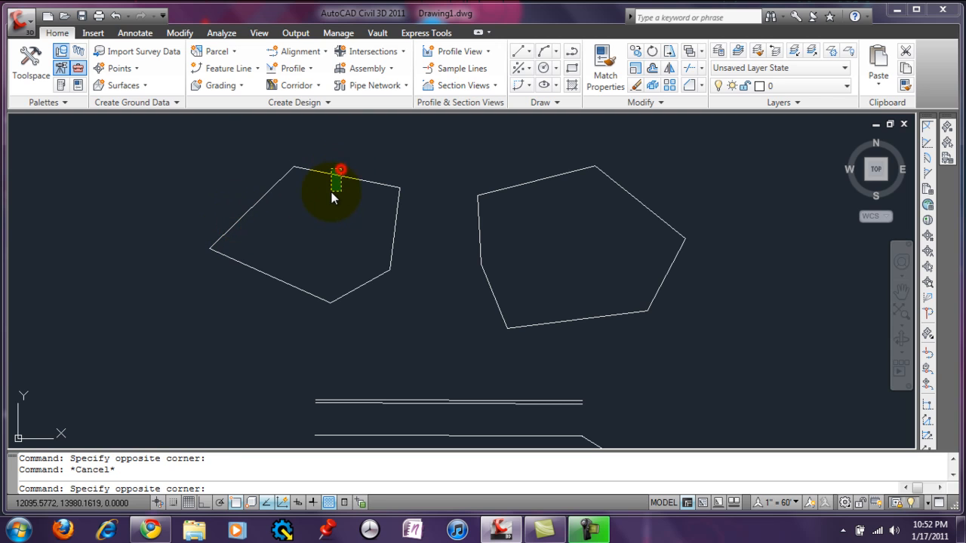
click(529, 184)
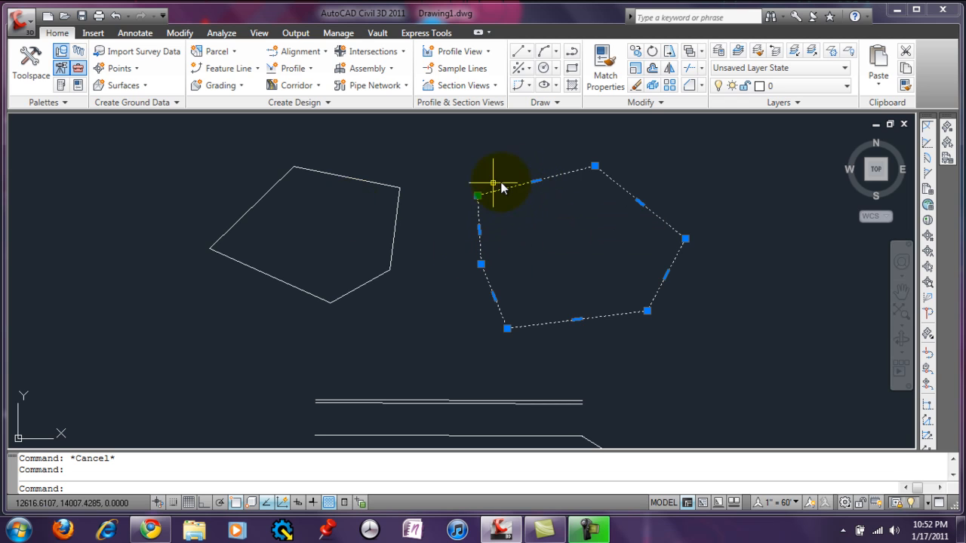
key(Escape)
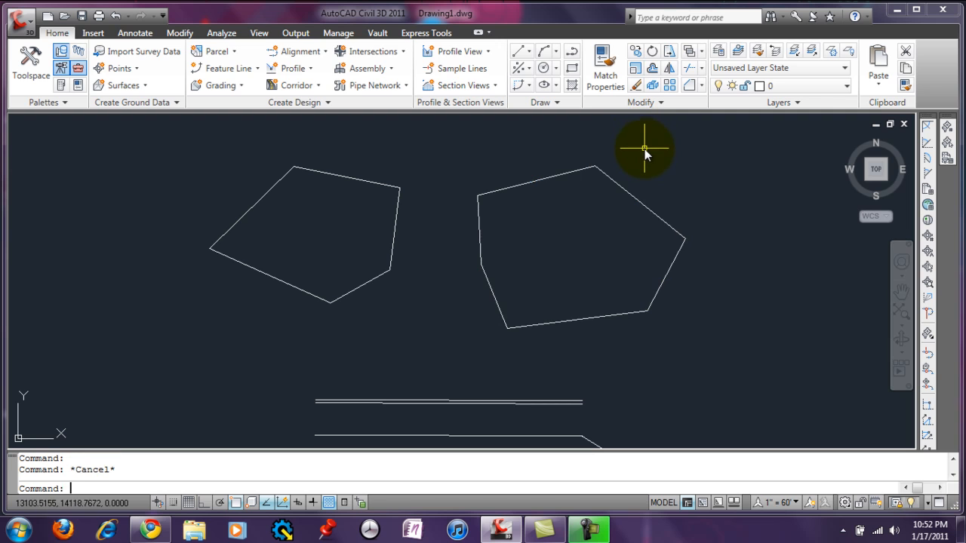
Explode the six-sided polyline into individual lines.
click(653, 85)
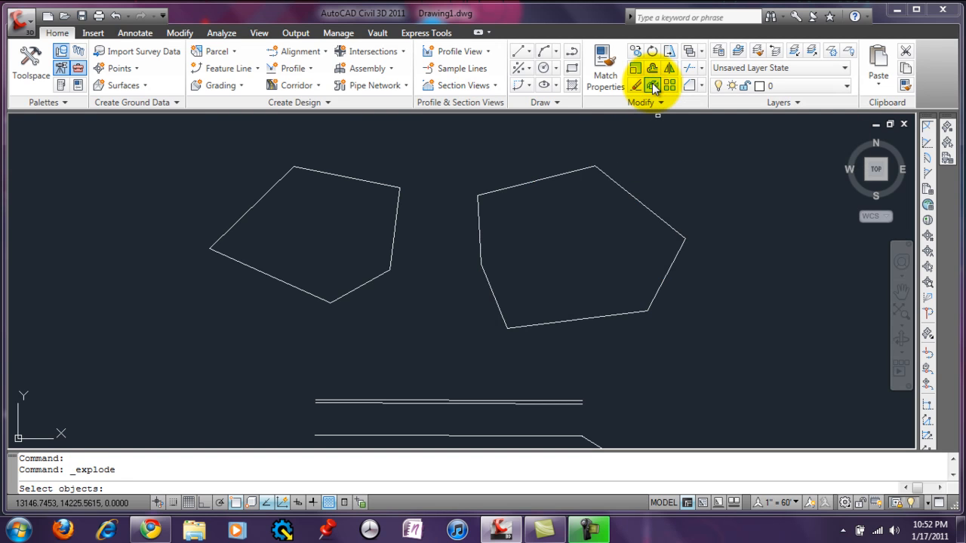
click(631, 195)
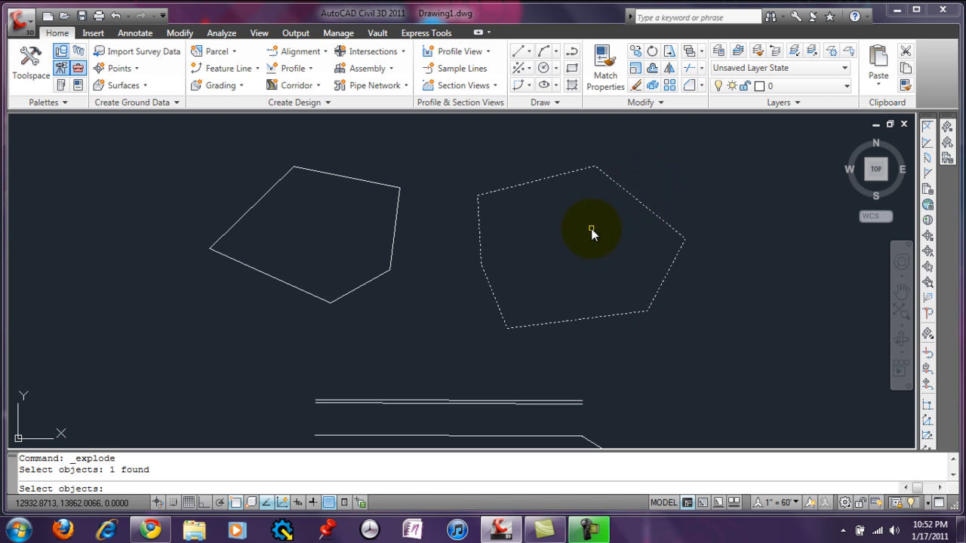
key(Return)
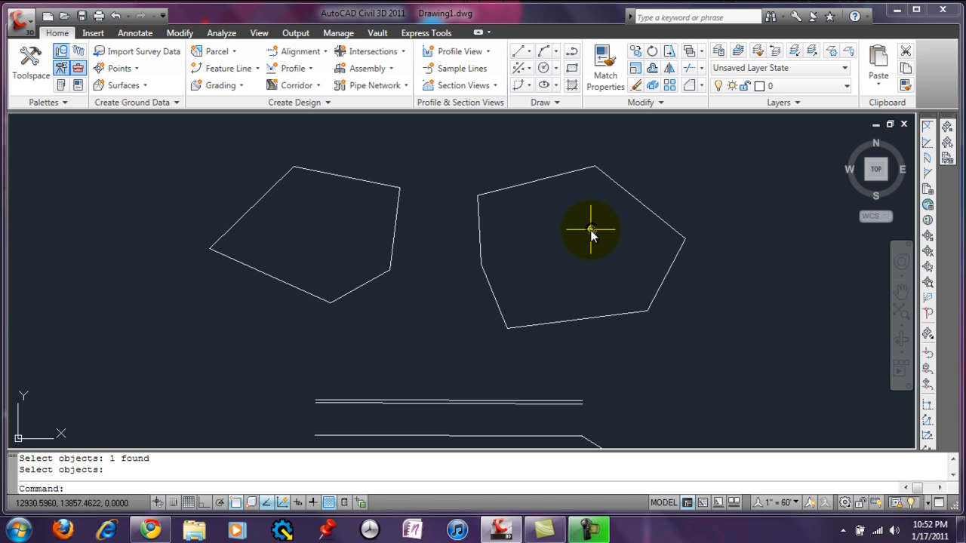
Select sides of the exploded six-sided figure one at a time to check that they are separate objects.
click(629, 194)
key(Escape)
click(559, 176)
key(Escape)
click(489, 222)
click(459, 233)
key(Escape)
click(514, 261)
click(487, 308)
key(Escape)
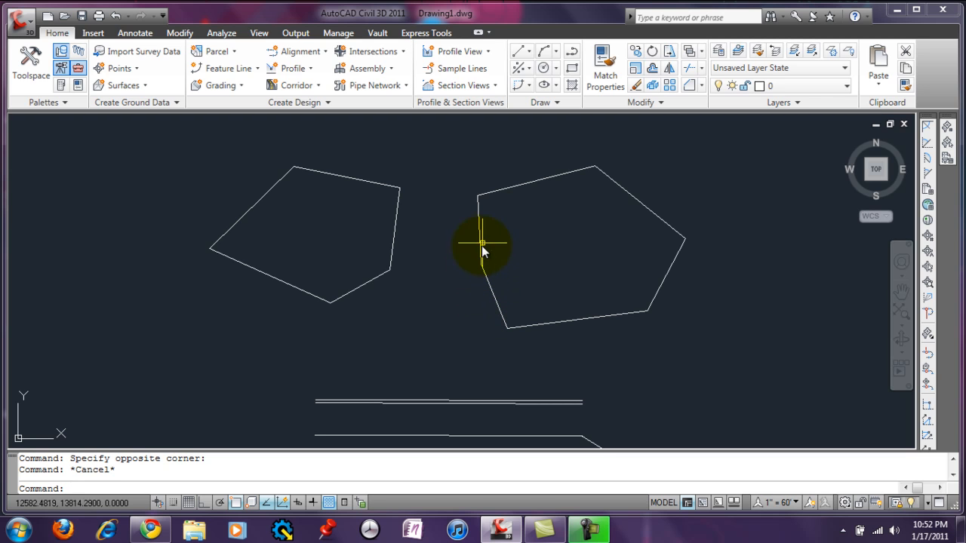
click(404, 161)
key(Escape)
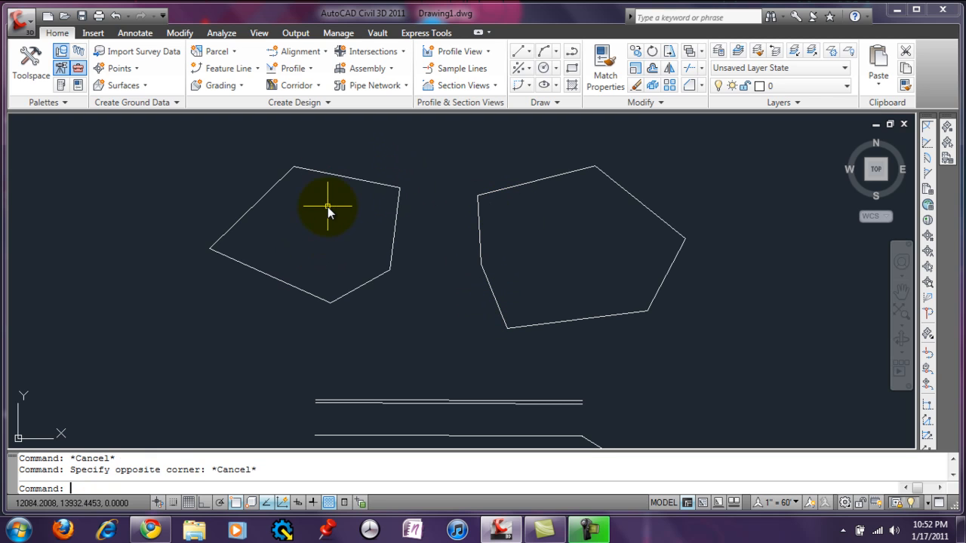
Change the color of the five-sided figure's upper-right side to Red in its properties.
double_click(343, 179)
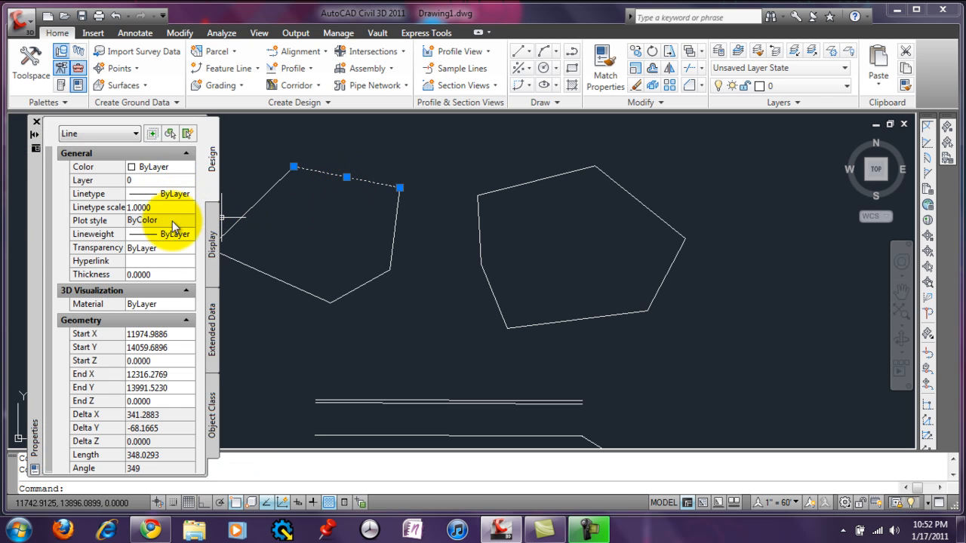
click(167, 168)
click(169, 168)
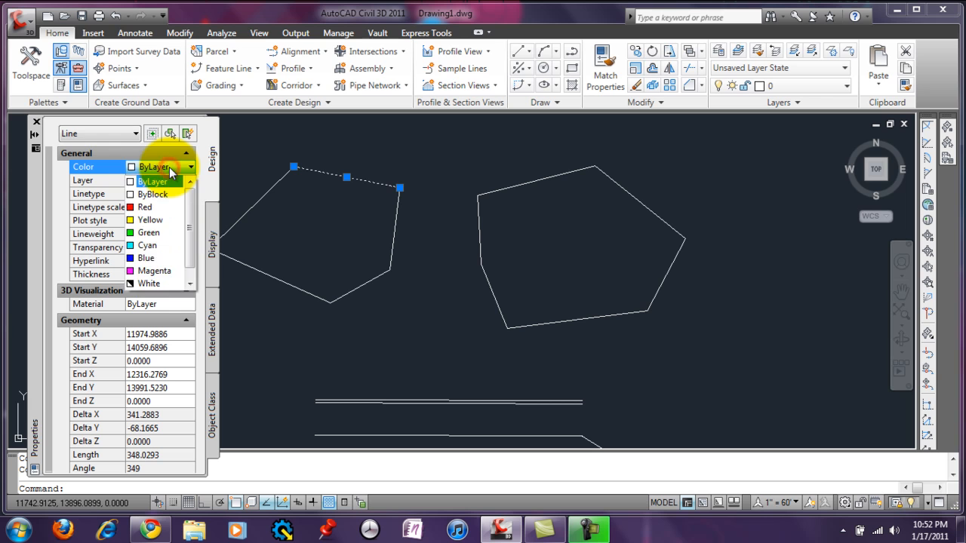
click(169, 167)
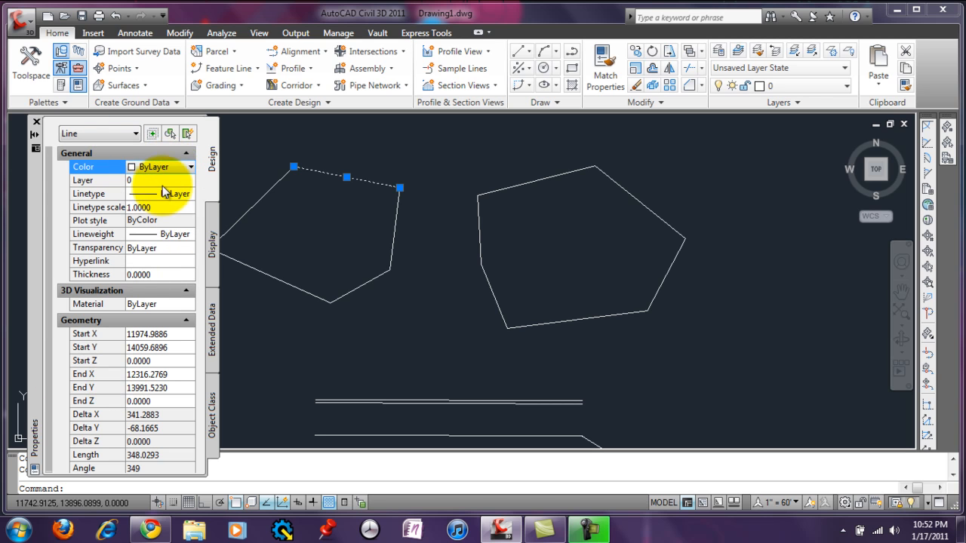
click(163, 171)
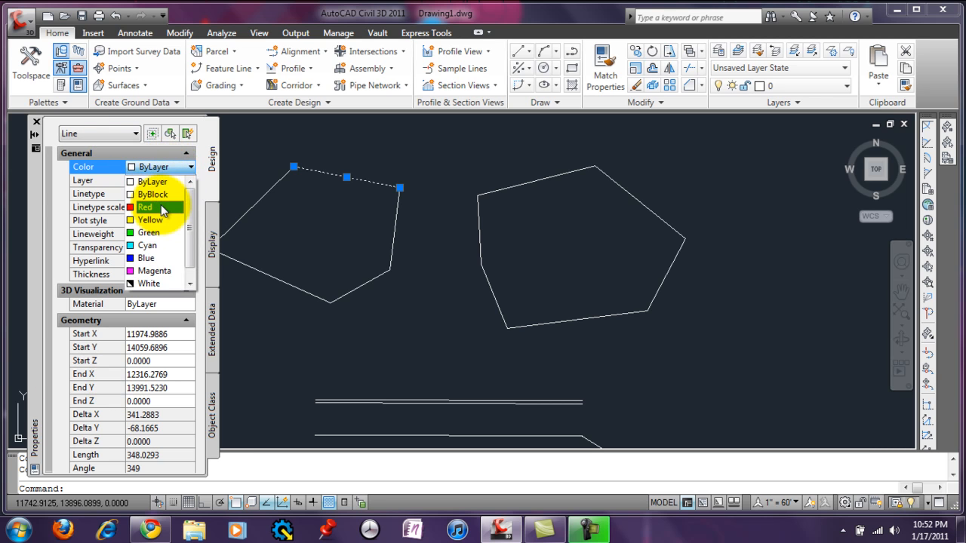
click(160, 206)
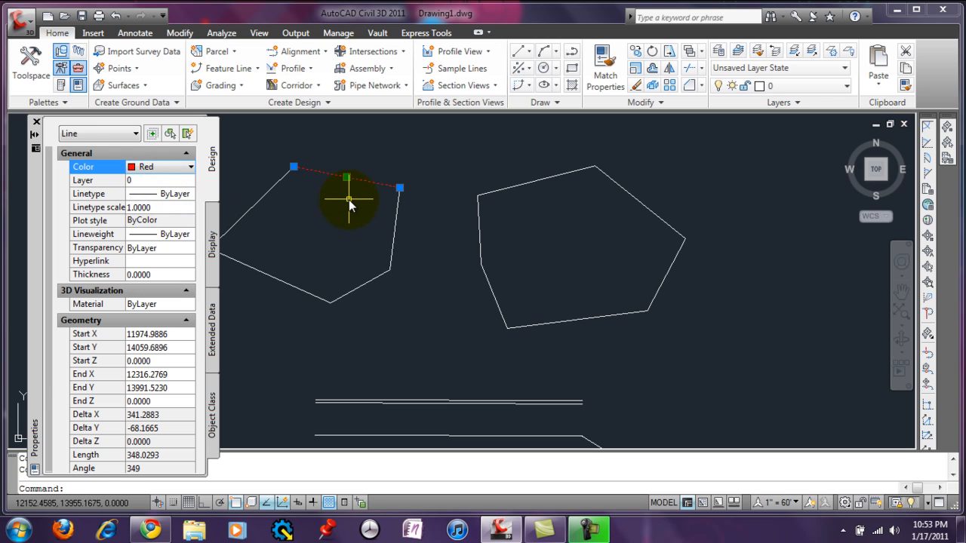
key(Escape)
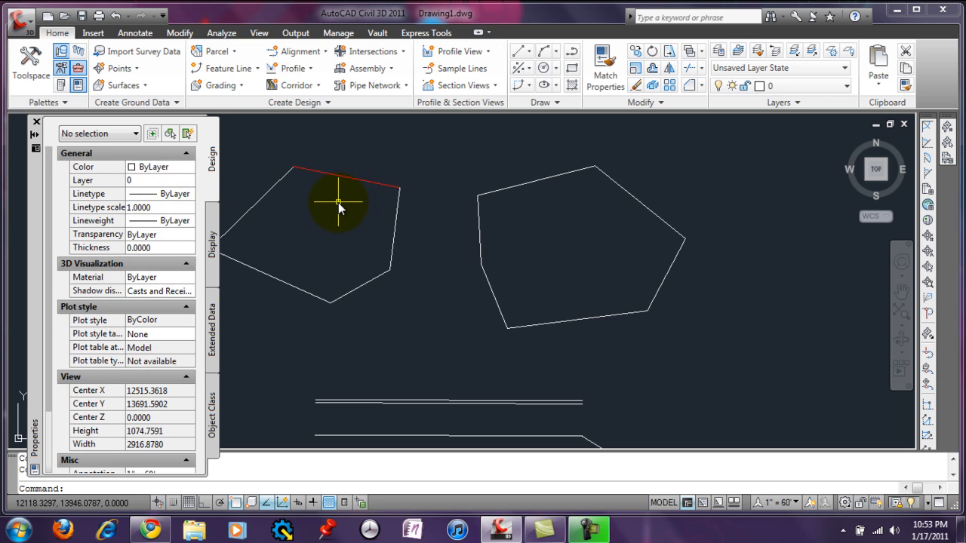
click(35, 122)
click(406, 236)
click(196, 317)
key(Escape)
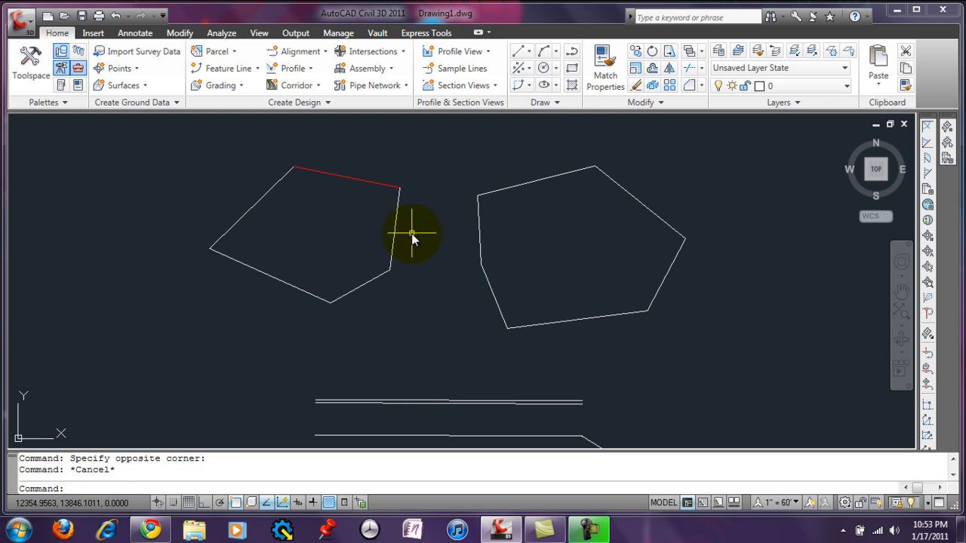
Match the properties of the red line onto the other four sides of the five-sided figure.
click(608, 78)
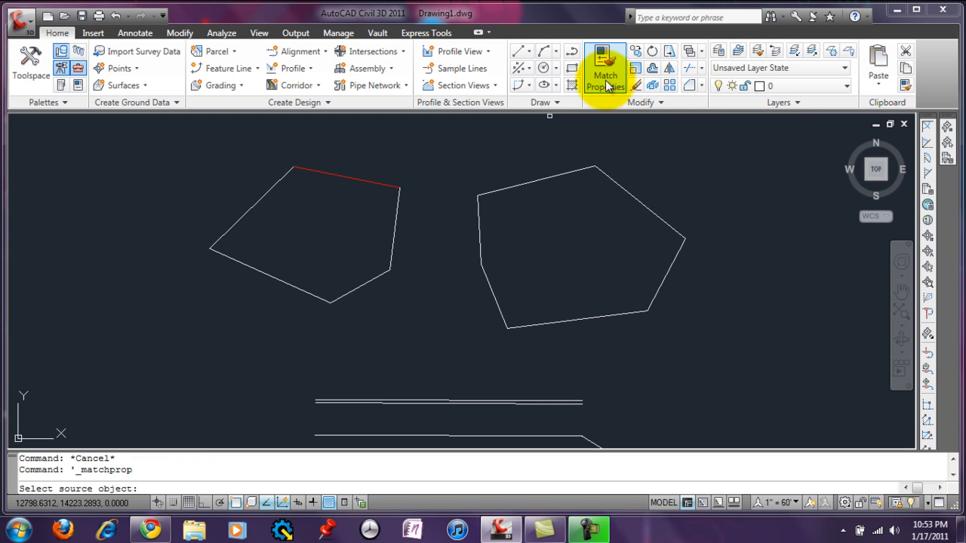
click(374, 184)
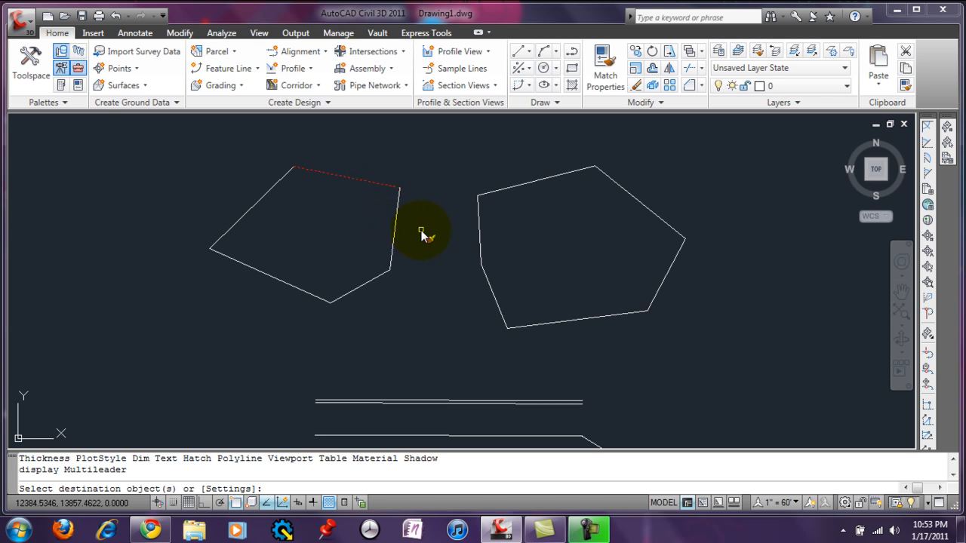
click(401, 236)
click(233, 312)
click(297, 186)
click(232, 236)
Apply the red line's matched properties to all sides of the exploded six-sided figure and finish Match Properties.
click(720, 164)
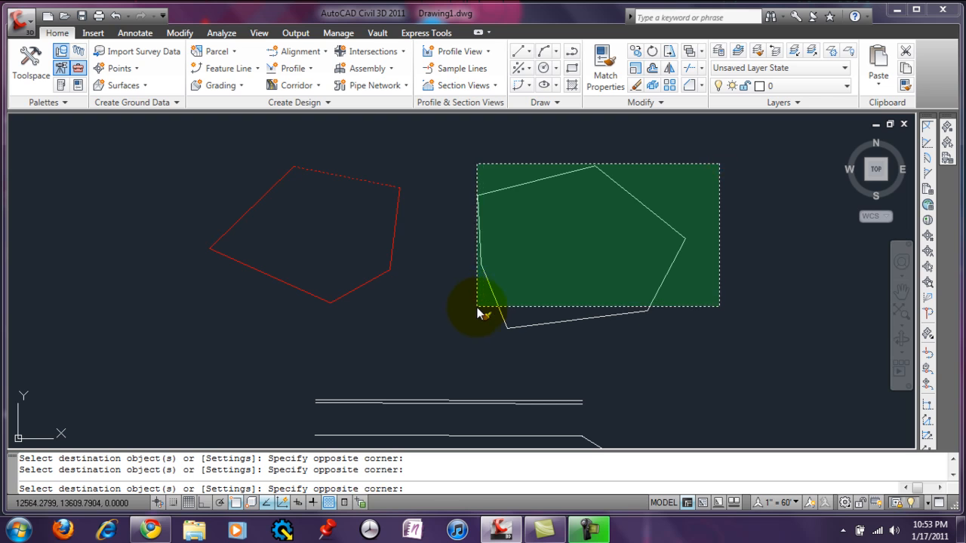
click(477, 307)
click(603, 296)
click(576, 329)
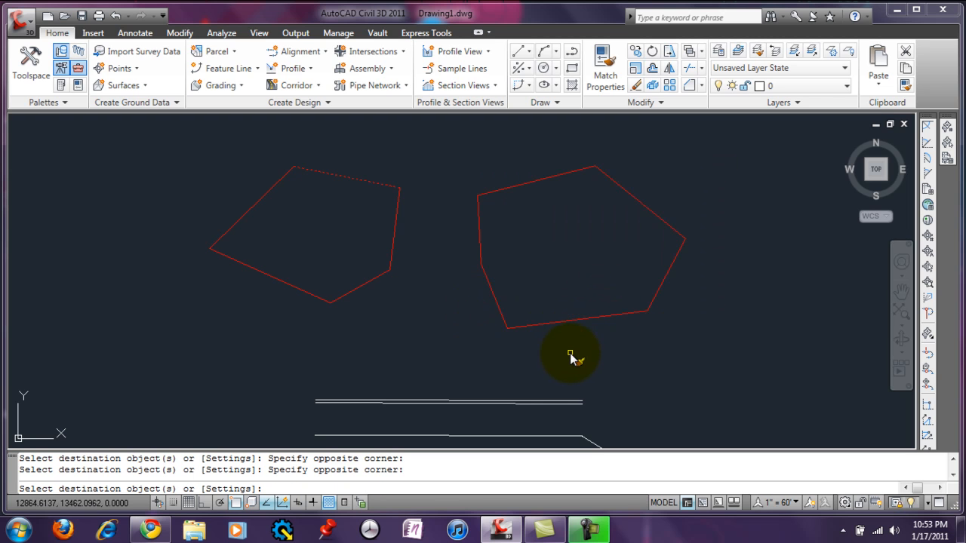
right_click(571, 358)
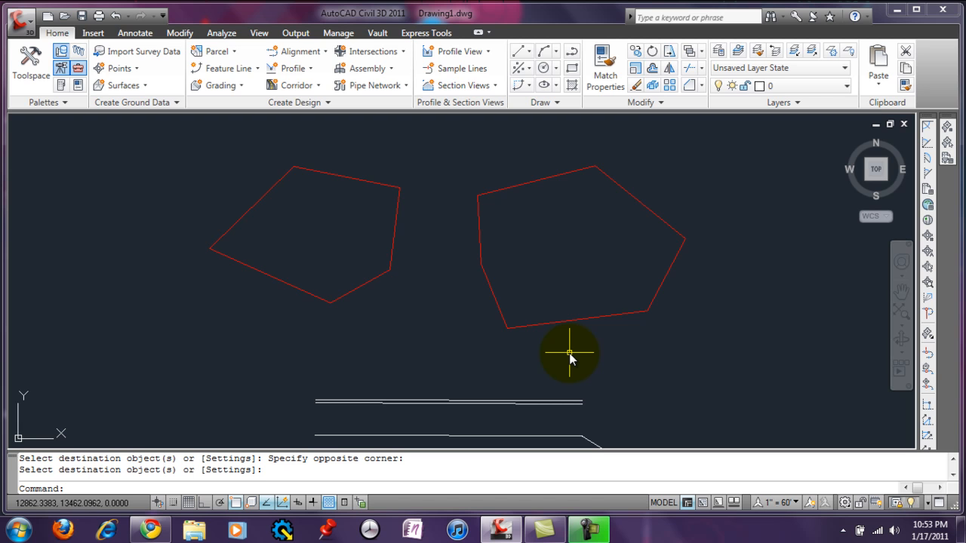
Draw a rectangle in the empty area to the right of the six-sided figure.
scroll(365, 248, down, 4)
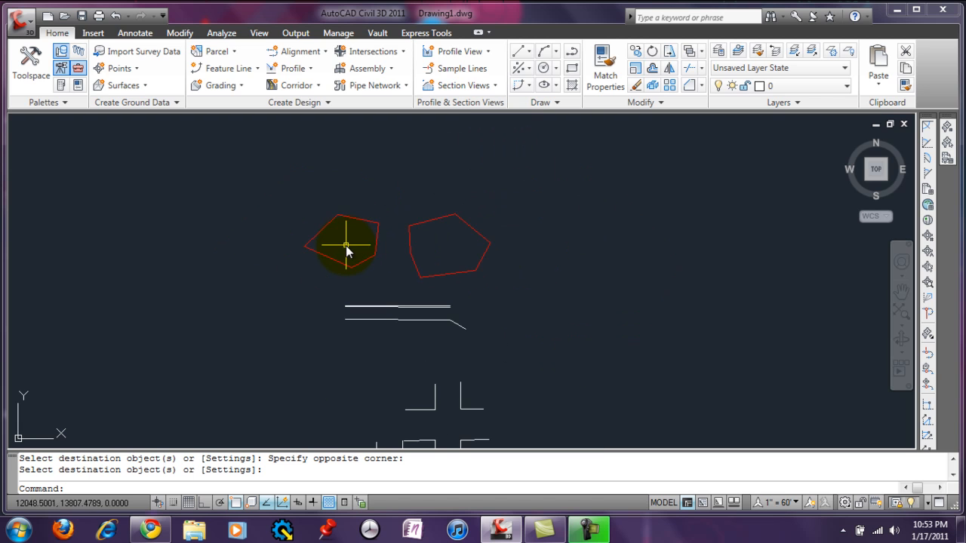
middle_drag(616, 353, 518, 327)
scroll(509, 328, up, 2)
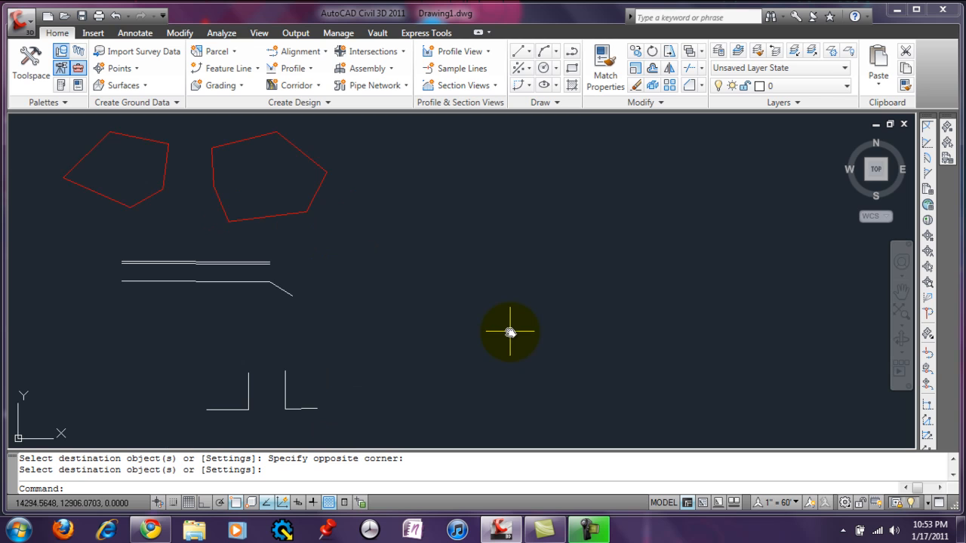
click(573, 68)
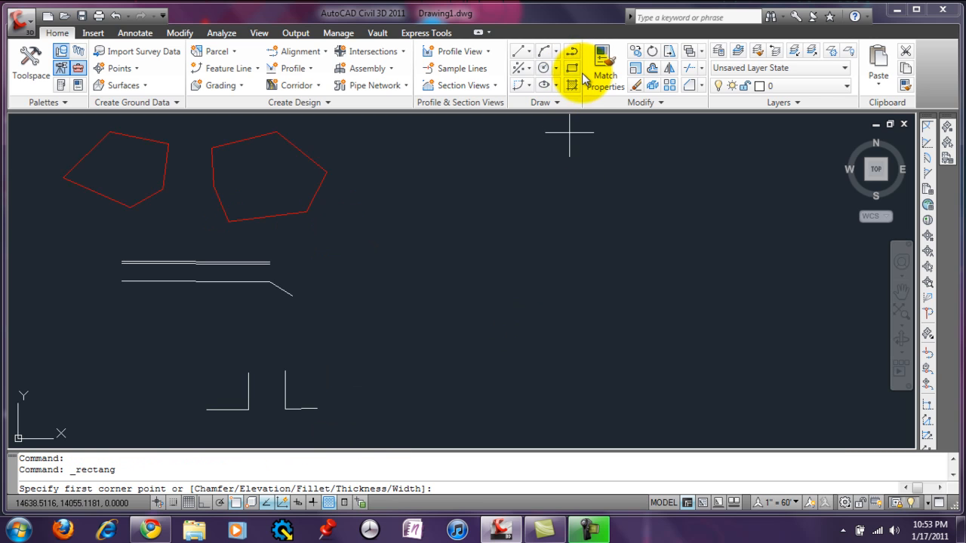
click(408, 192)
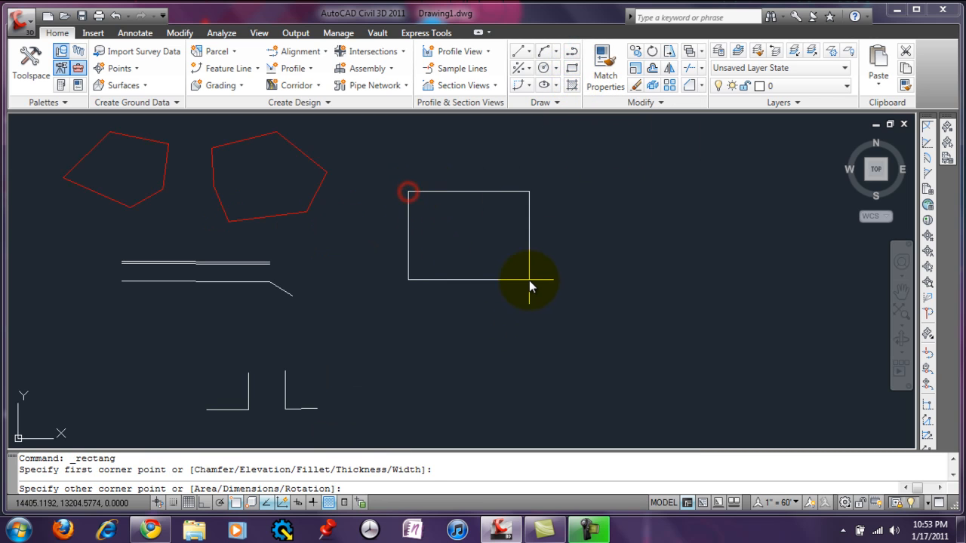
click(534, 279)
right_click(534, 280)
key(Escape)
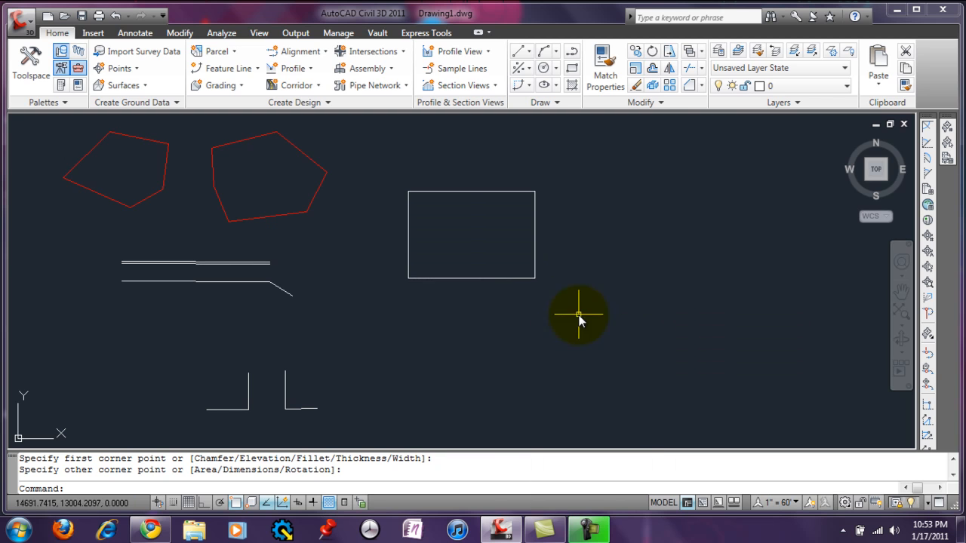
Scale the rectangle by a factor of 2 from its lower-left corner.
middle_drag(511, 204, 525, 260)
scroll(525, 262, up, 1)
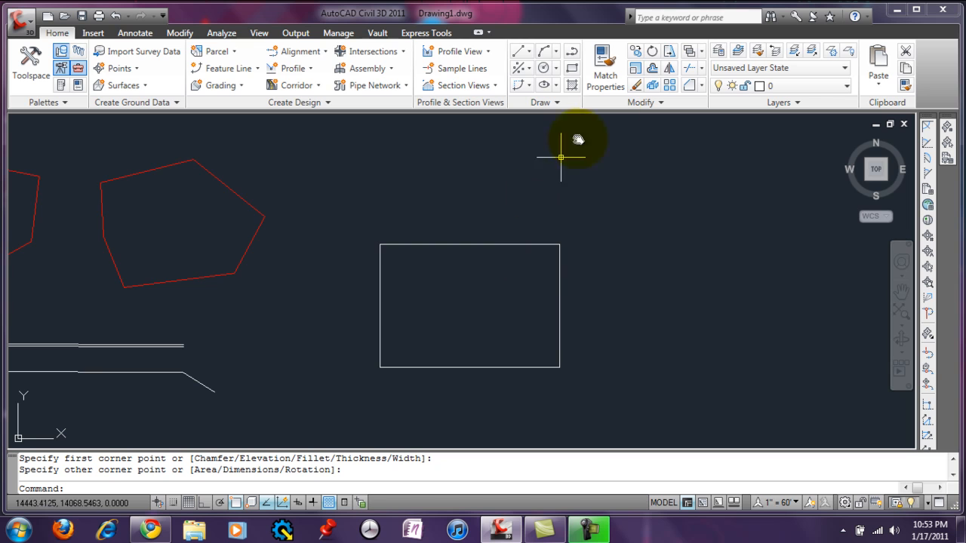
click(640, 70)
click(496, 237)
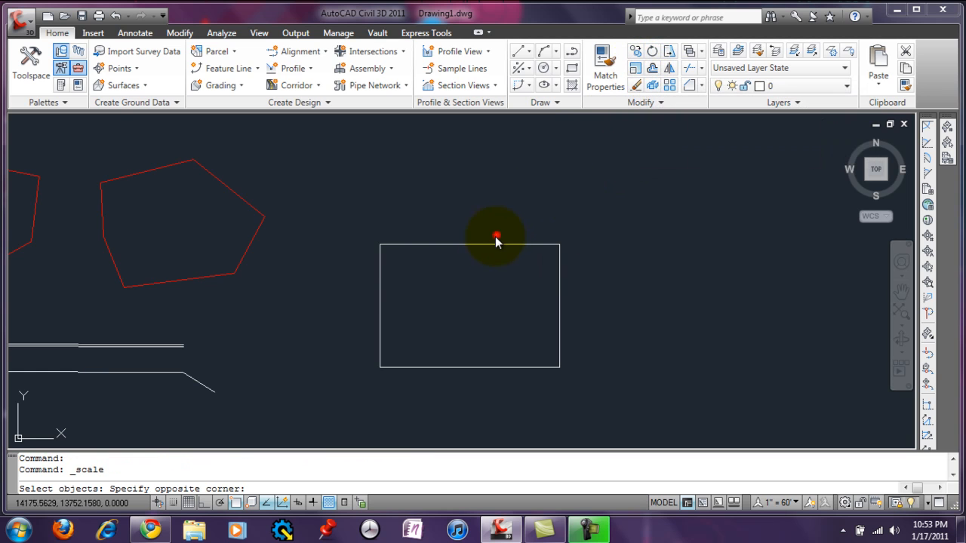
click(470, 269)
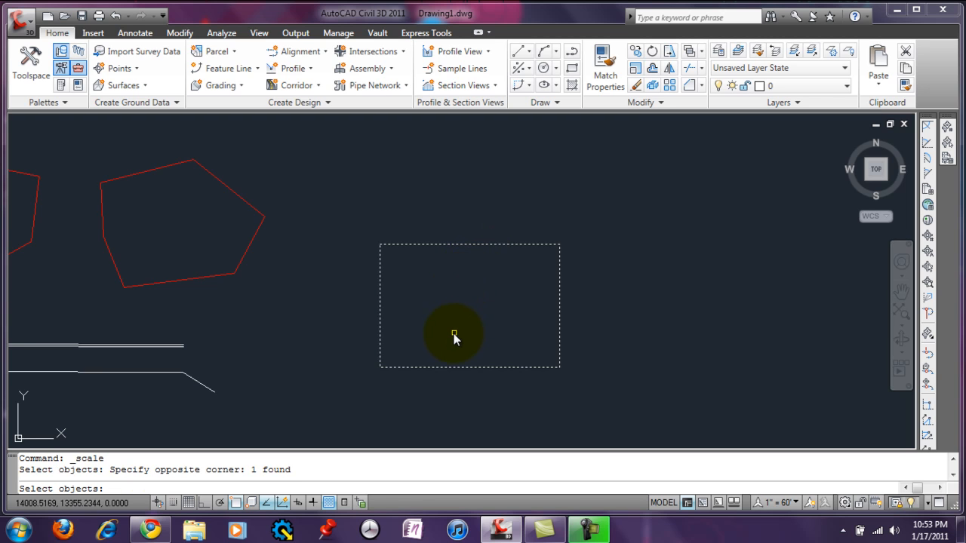
key(Return)
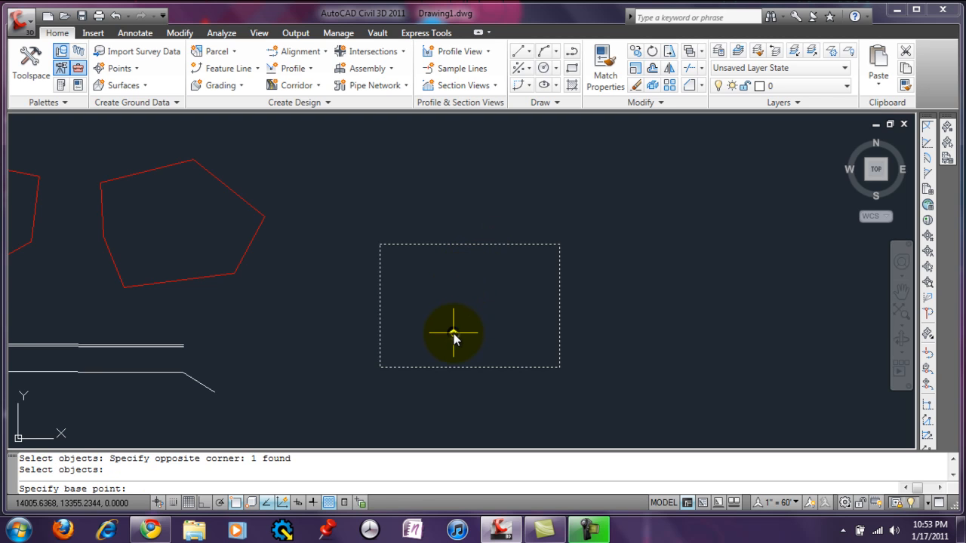
click(414, 365)
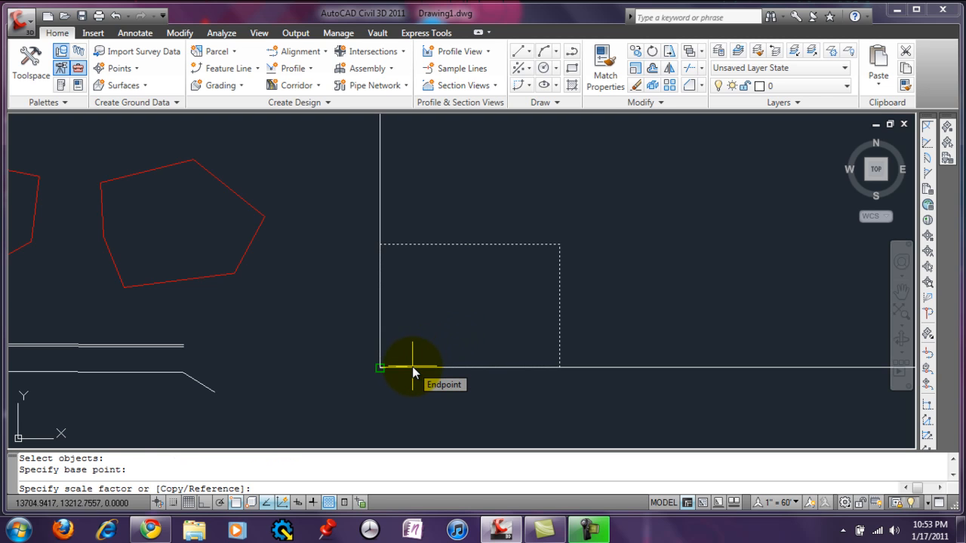
text(2)
key(Return)
middle_drag(410, 368, 403, 403)
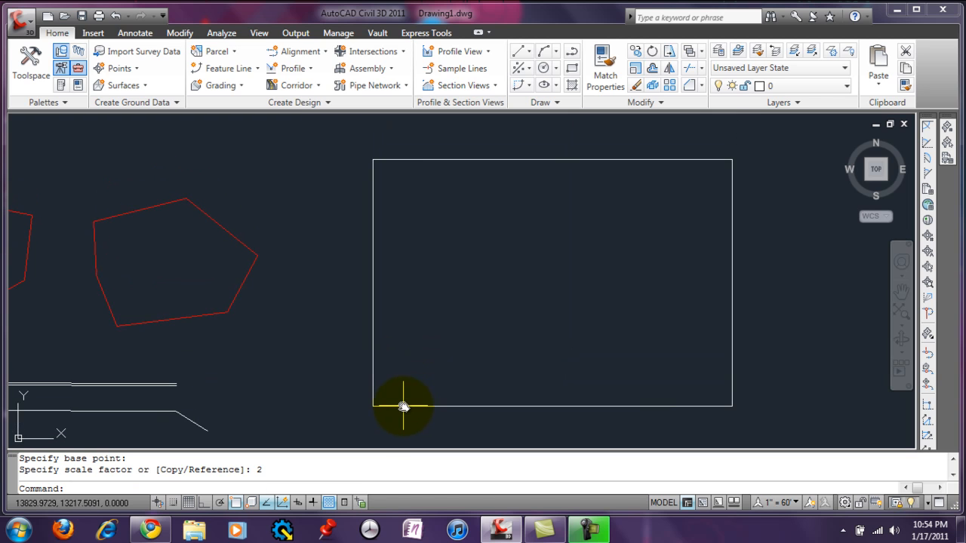
click(571, 67)
click(615, 125)
click(594, 167)
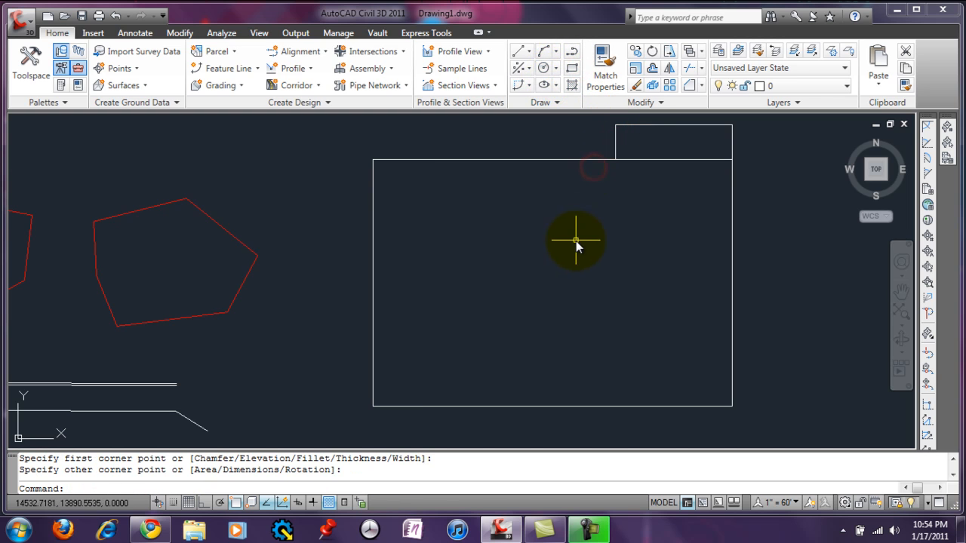
key(Escape)
key(ctrl+z)
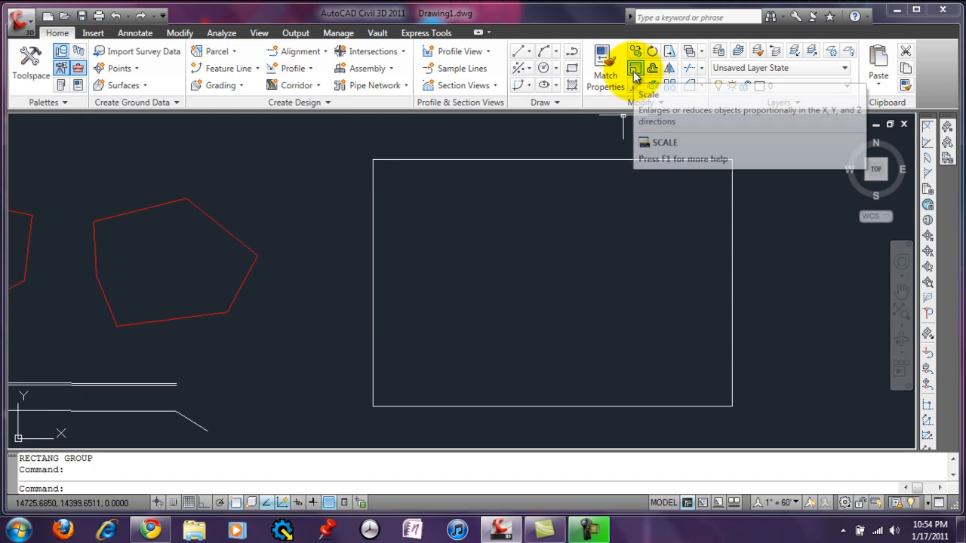
Scale the enlarged rectangle by a factor of .75 from its lower-left corner.
click(634, 70)
click(620, 123)
click(597, 165)
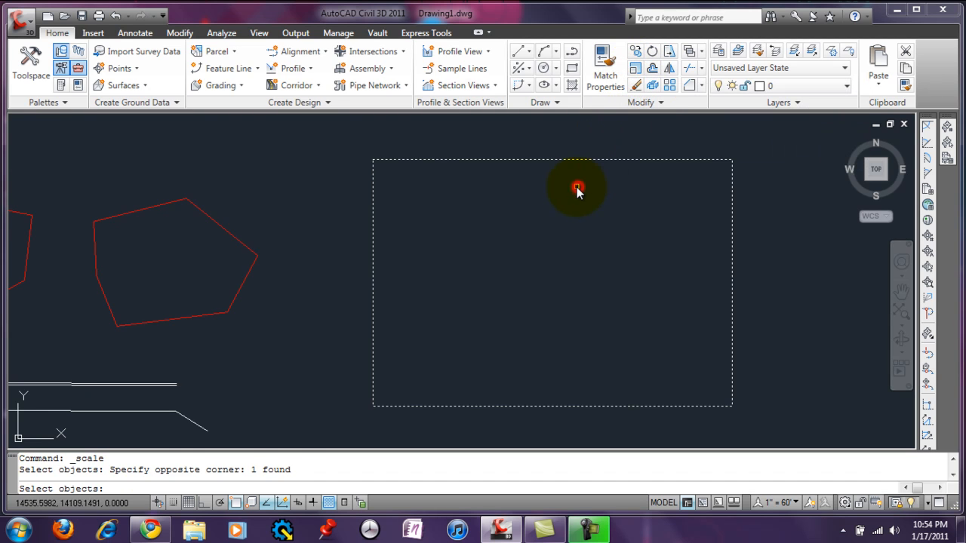
key(Return)
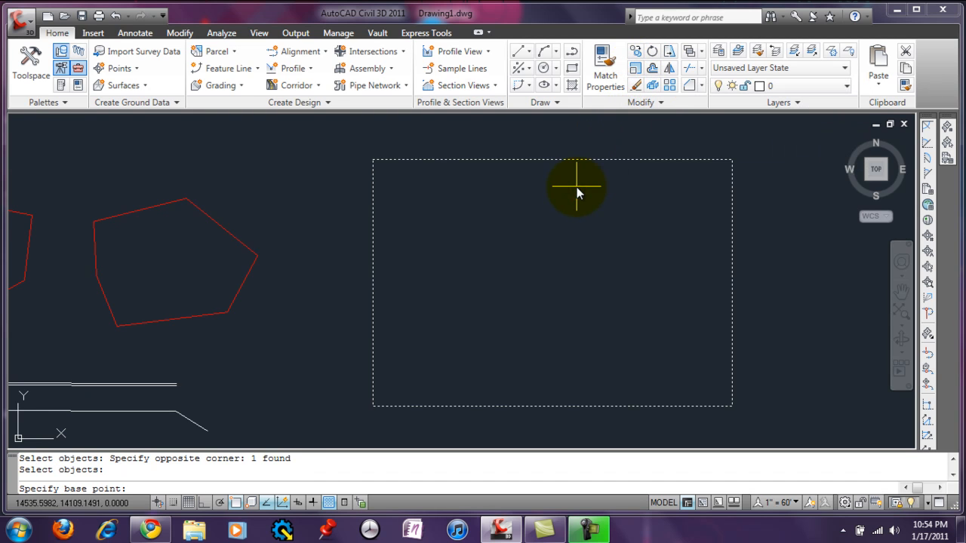
click(405, 403)
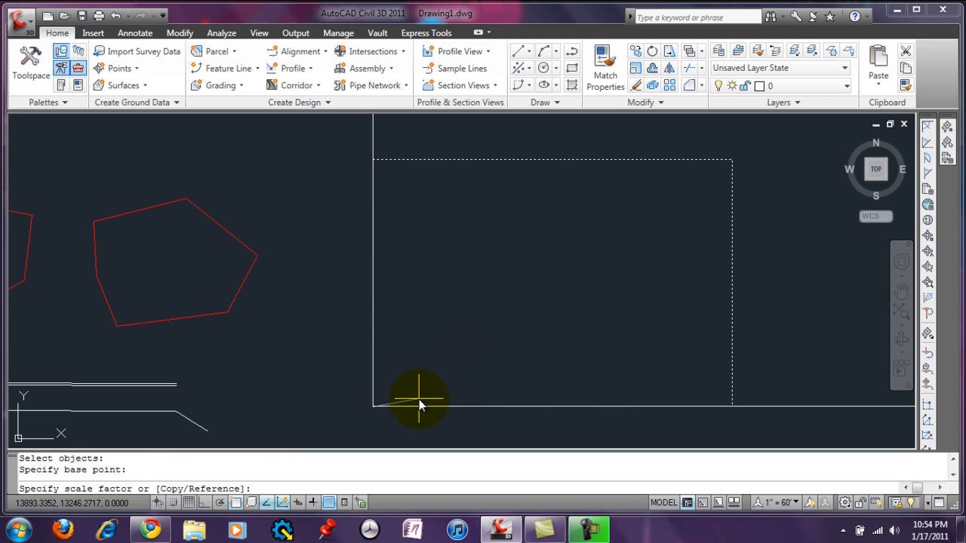
text(.75)
key(Return)
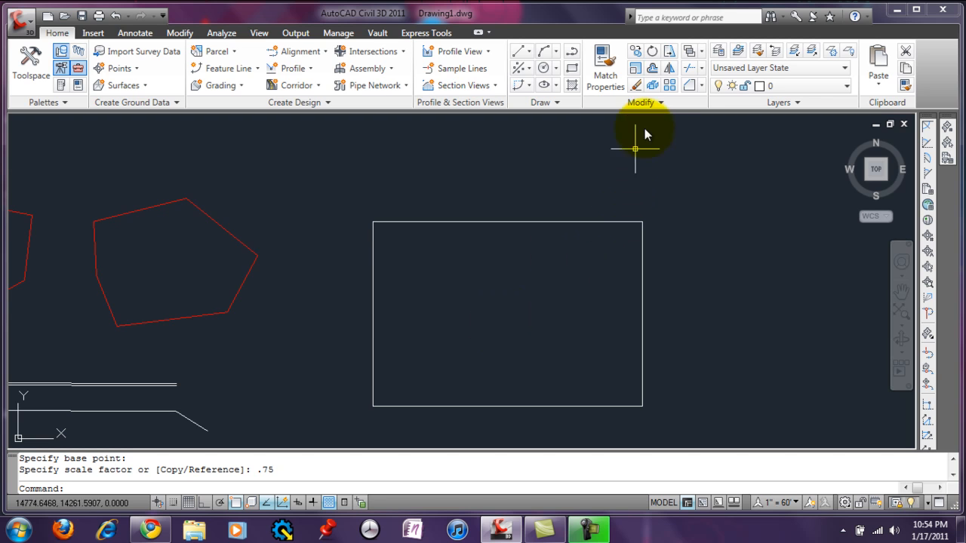
click(703, 52)
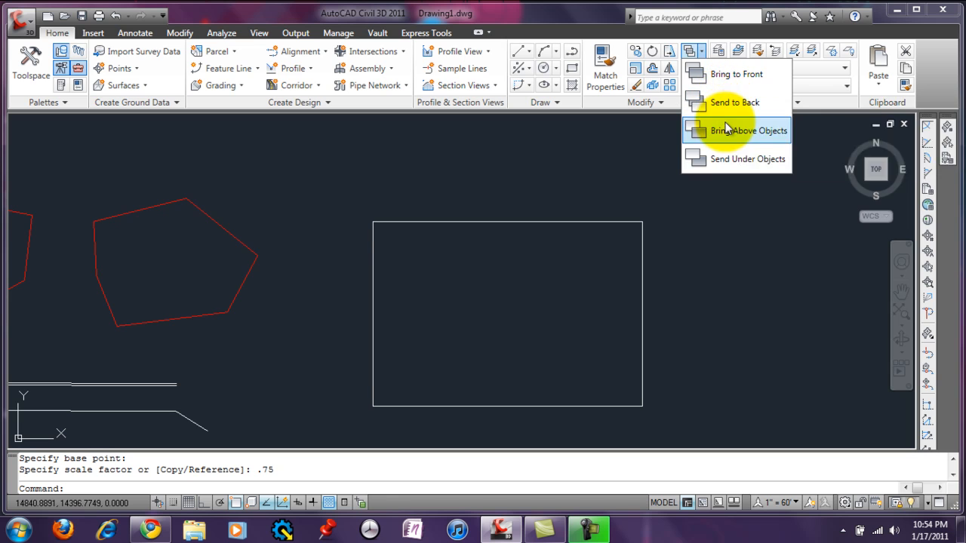
click(702, 51)
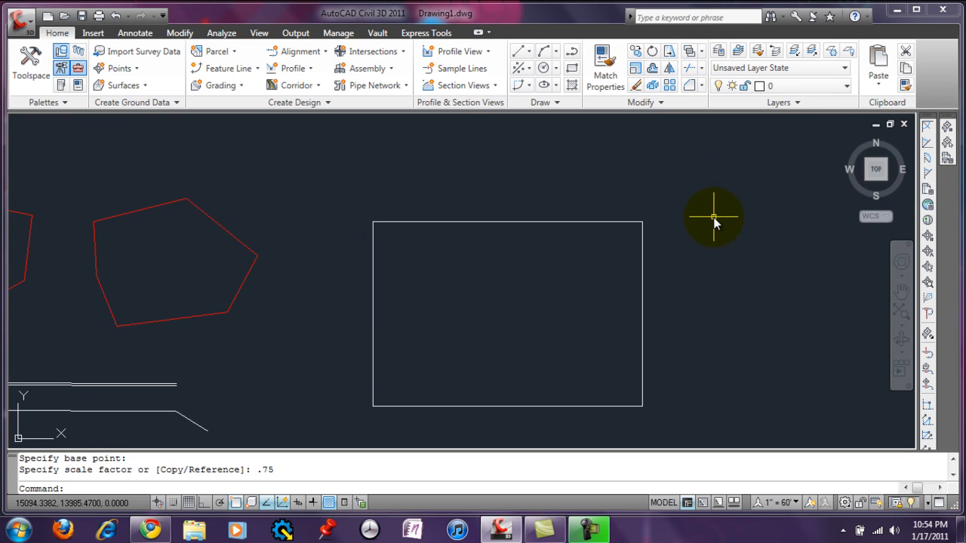
Fillet the upper-right corner of the scaled rectangle with a radius of 25.
click(701, 87)
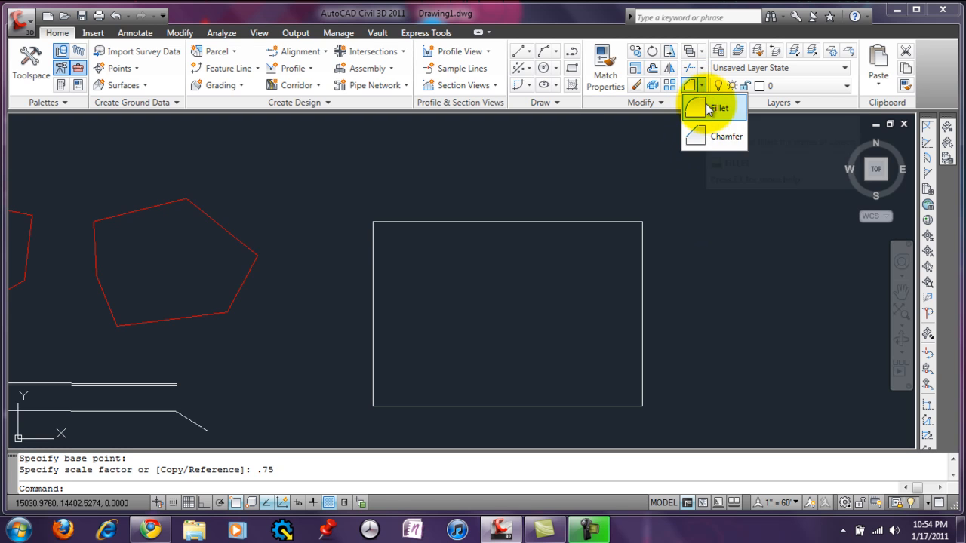
click(707, 106)
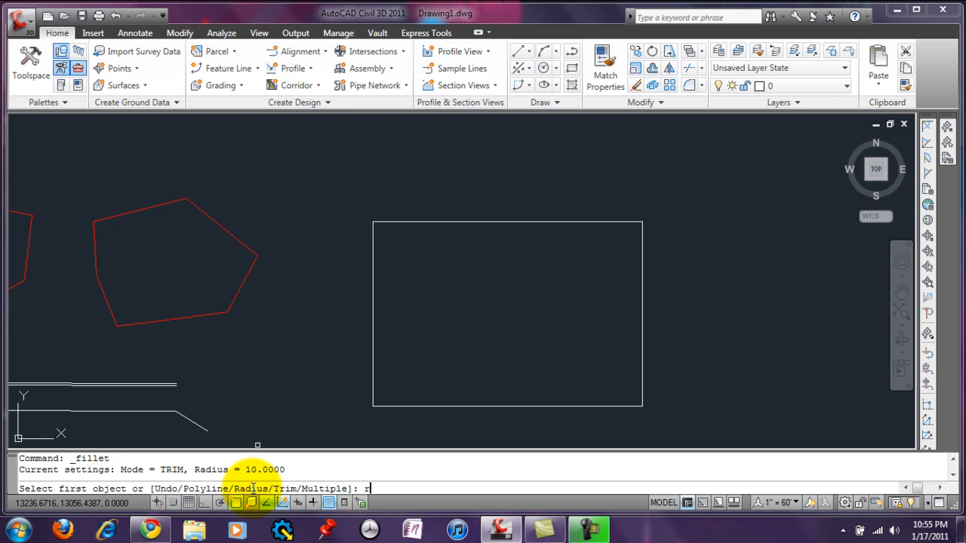
key(Return)
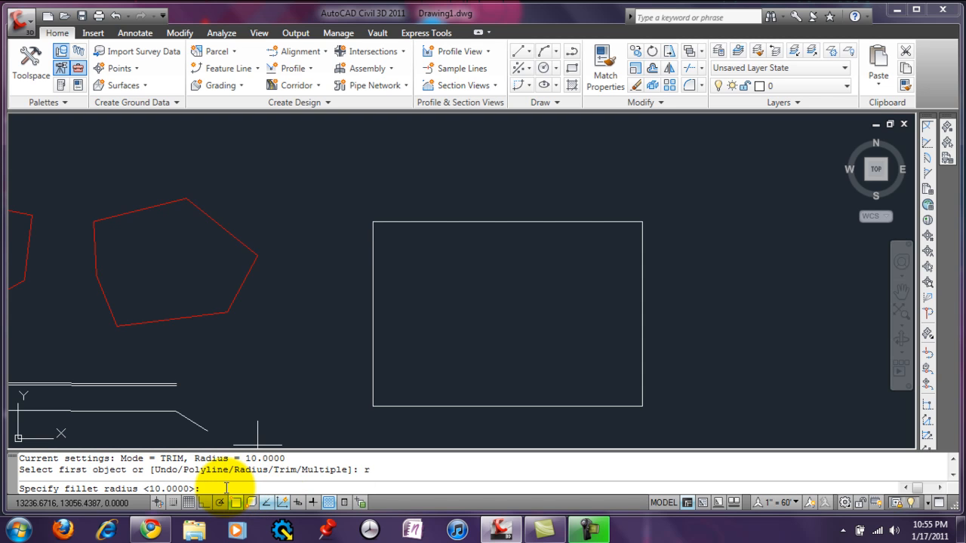
key(Return)
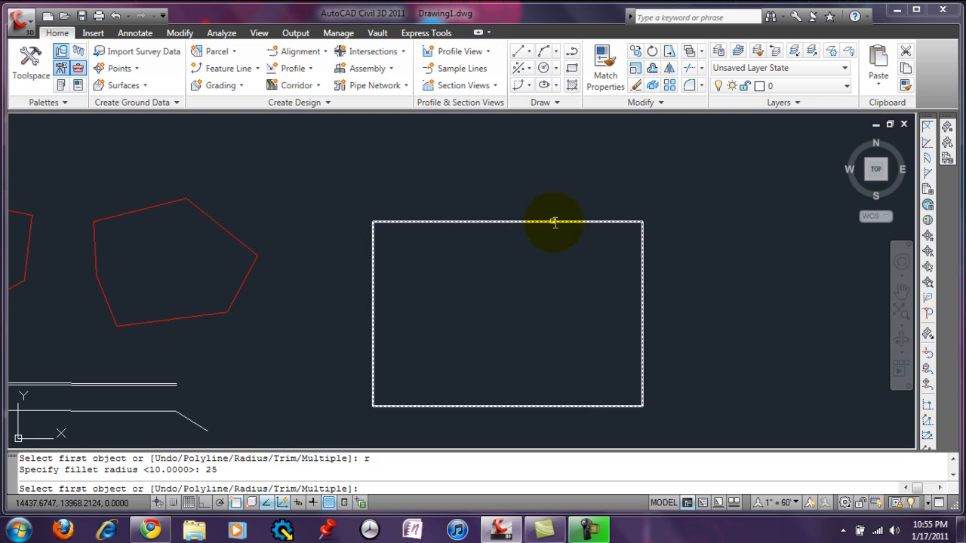
click(618, 222)
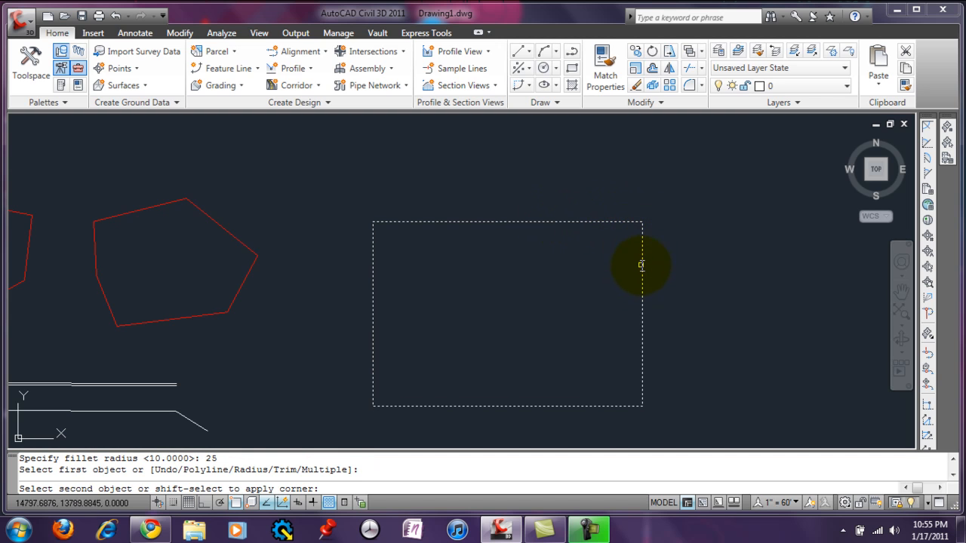
click(641, 264)
scroll(643, 232, up, 6)
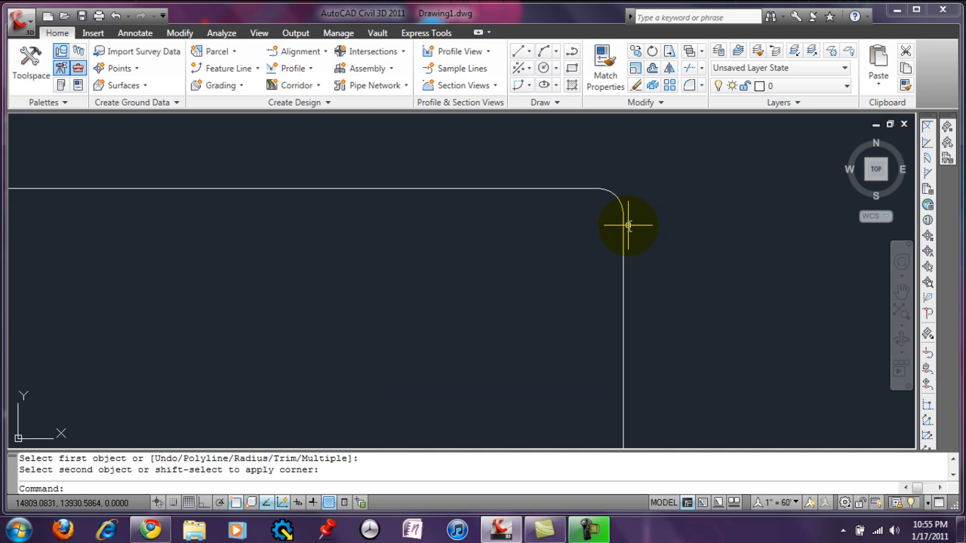
scroll(628, 225, down, 5)
scroll(630, 432, up, 2)
scroll(624, 403, down, 2)
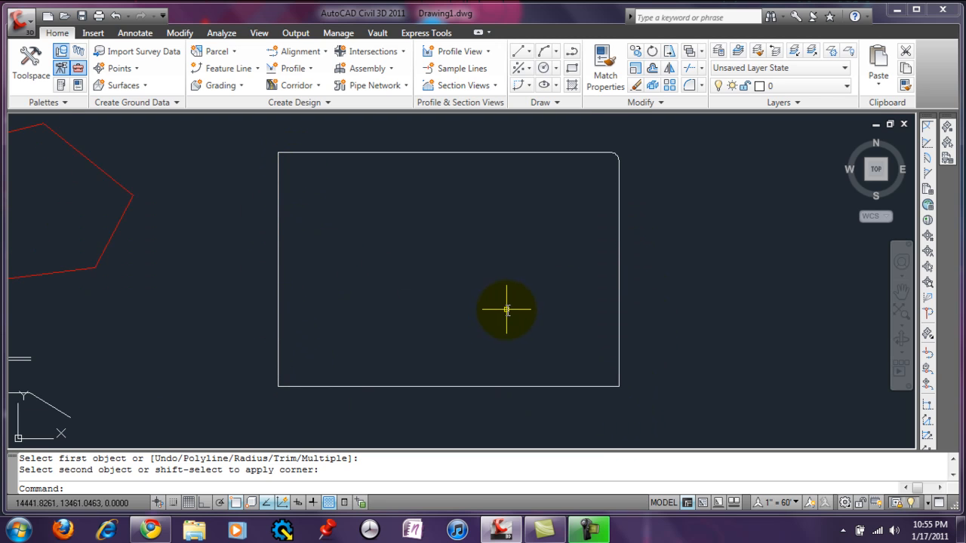
Fillet the rectangle's three remaining square corners in one Fillet command with the Multiple option.
click(688, 86)
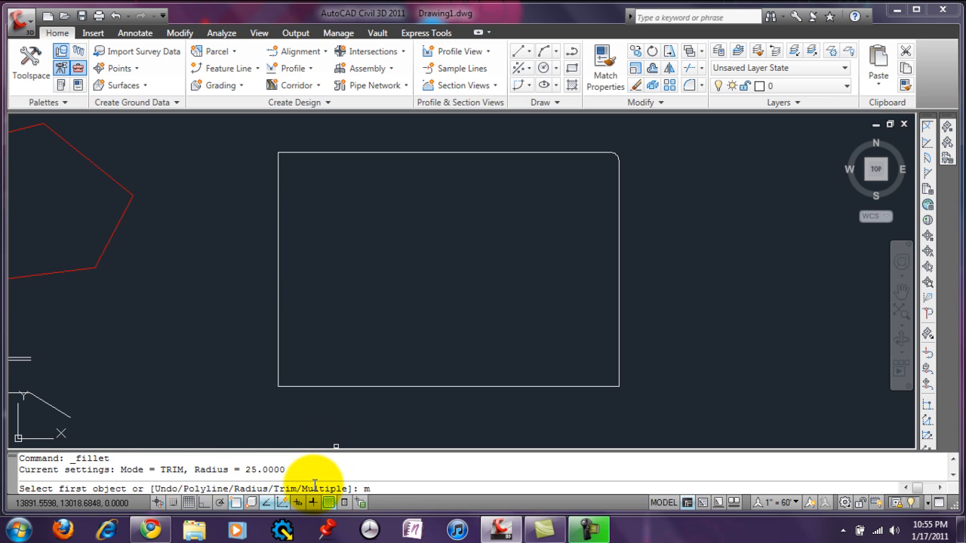
key(Return)
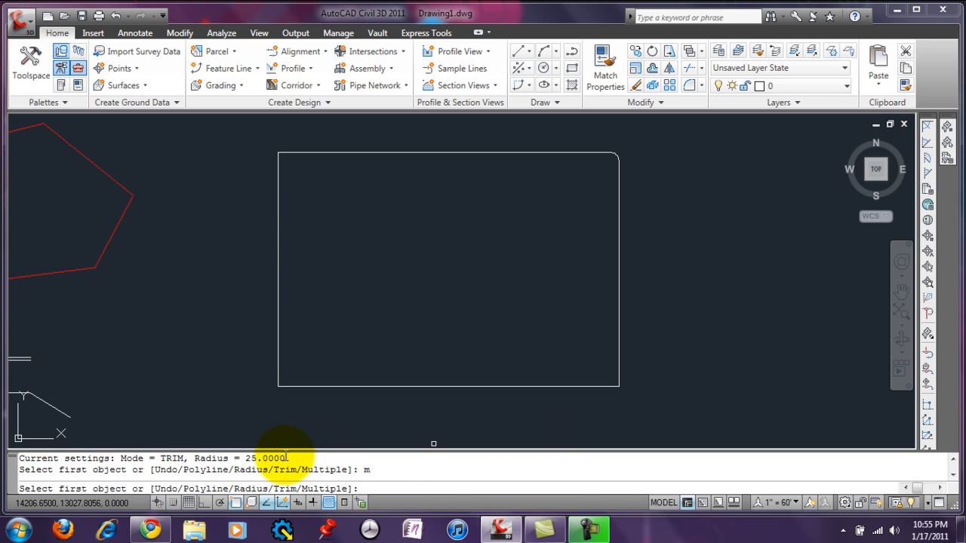
click(619, 363)
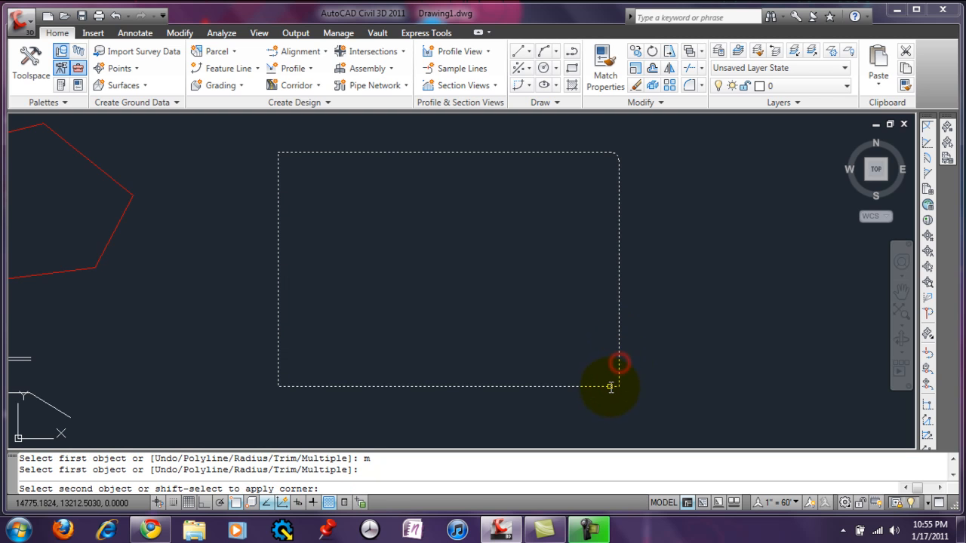
click(610, 388)
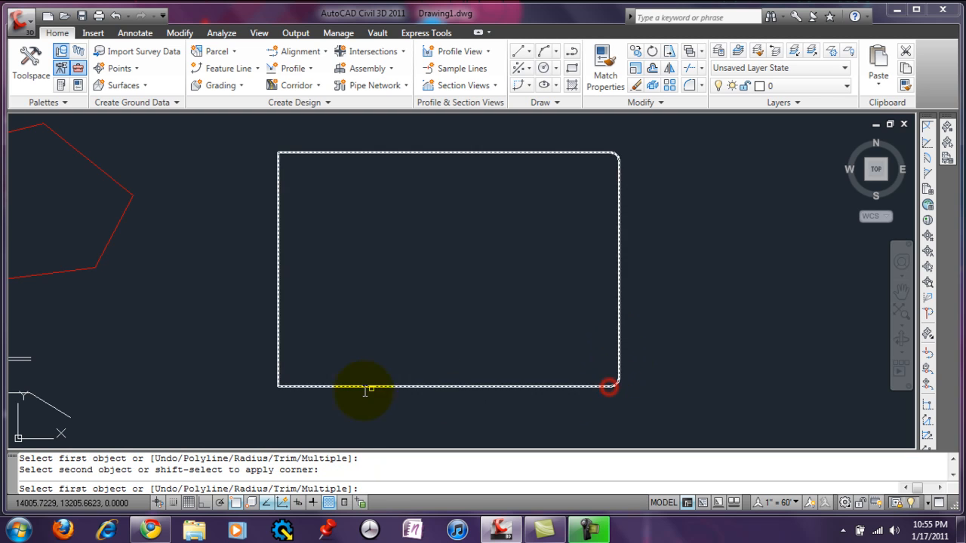
click(287, 386)
click(278, 375)
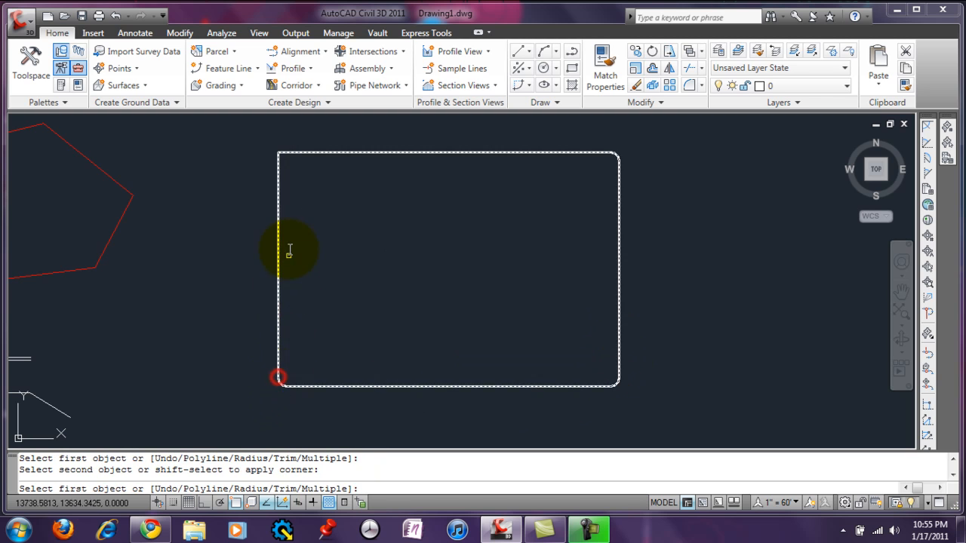
click(277, 160)
click(282, 154)
key(Return)
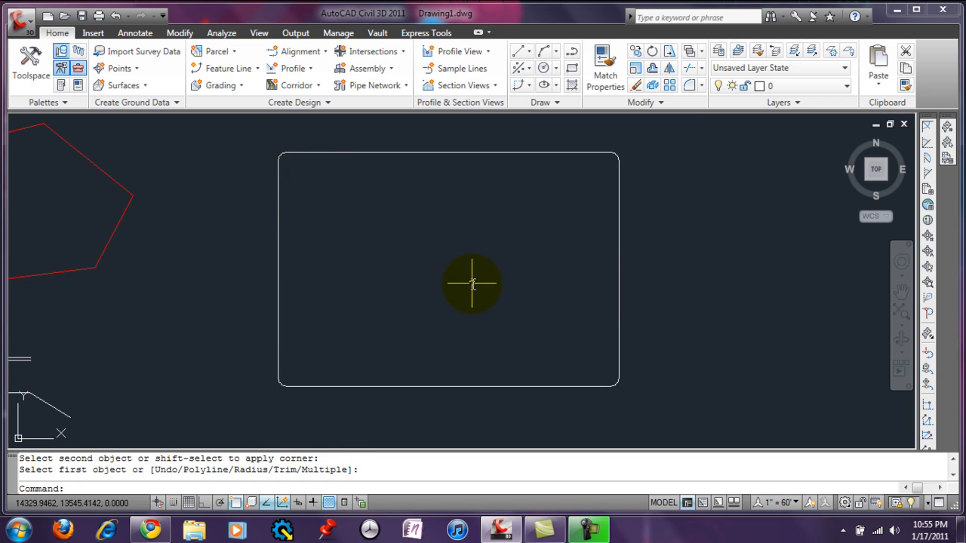
Draw a smaller rectangle inside the rounded rectangle, in its left and central area.
click(570, 72)
click(323, 210)
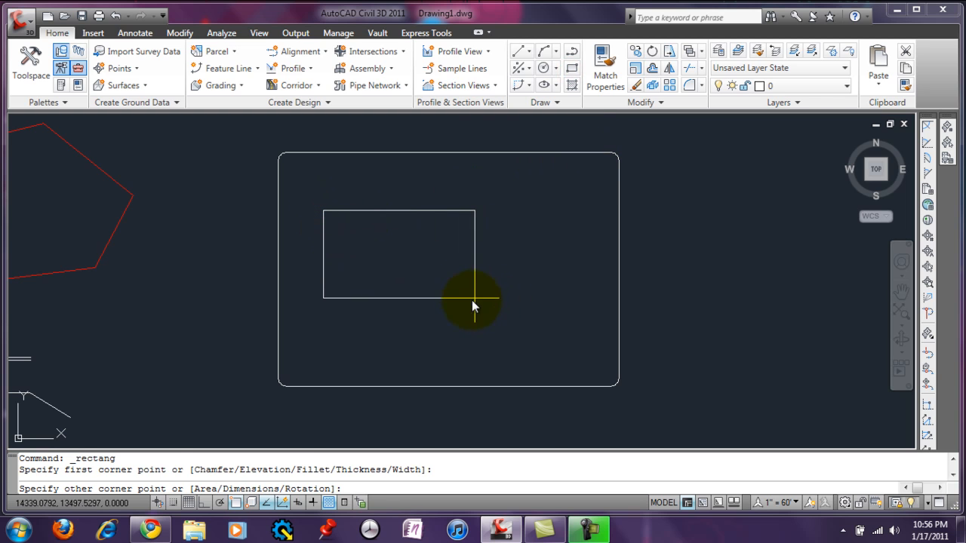
click(475, 319)
Chamfer the upper-right corner of the inner rectangle with both distances set to 40.
scroll(409, 280, up, 3)
middle_drag(408, 281, 490, 303)
click(704, 86)
click(717, 136)
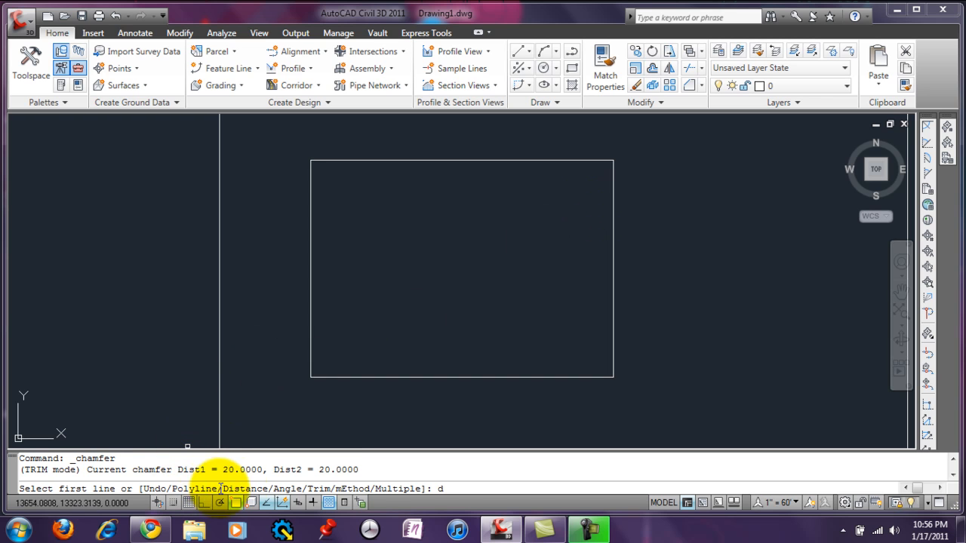
key(Return)
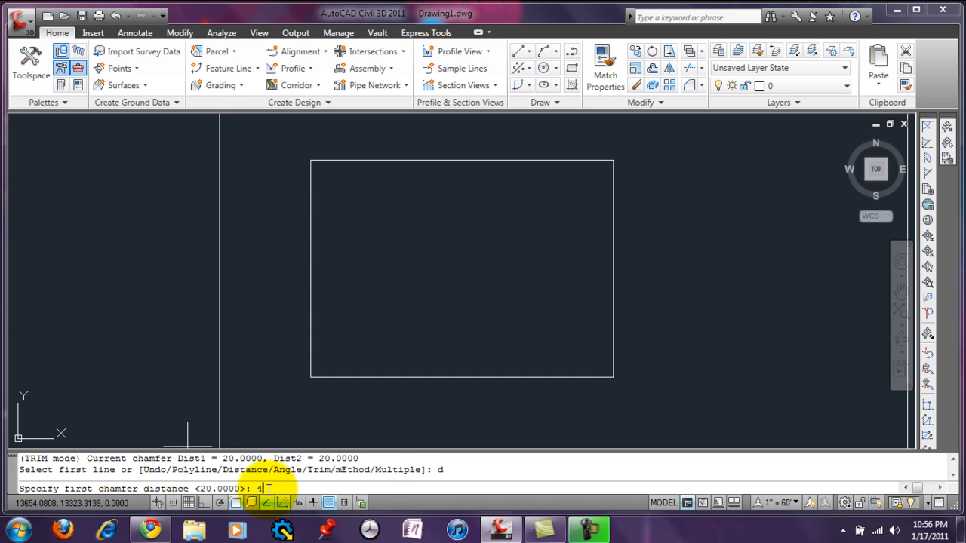
key(Return)
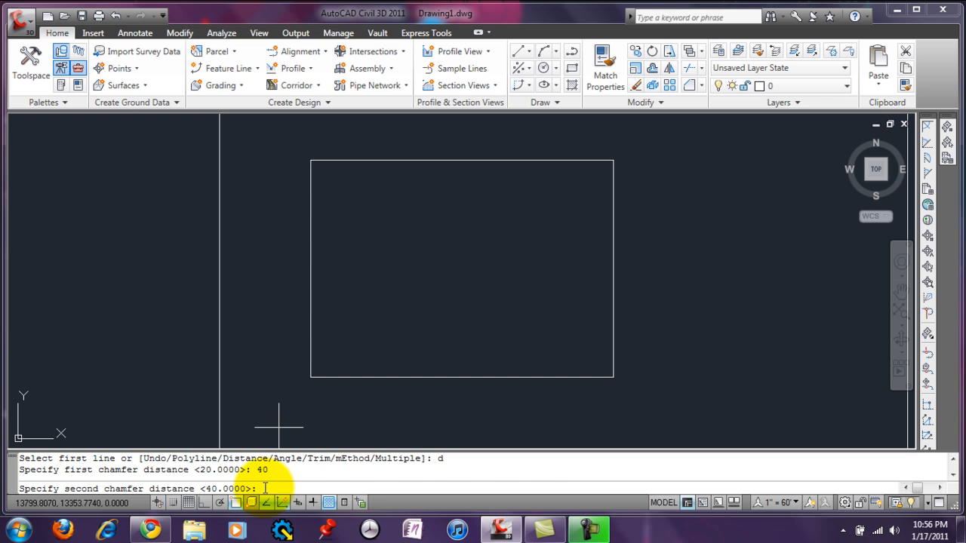
key(Return)
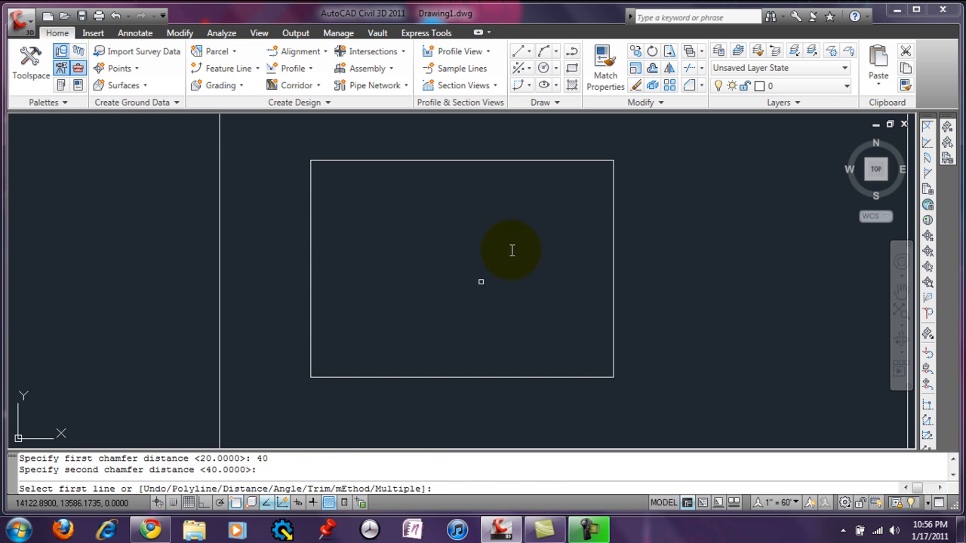
click(597, 160)
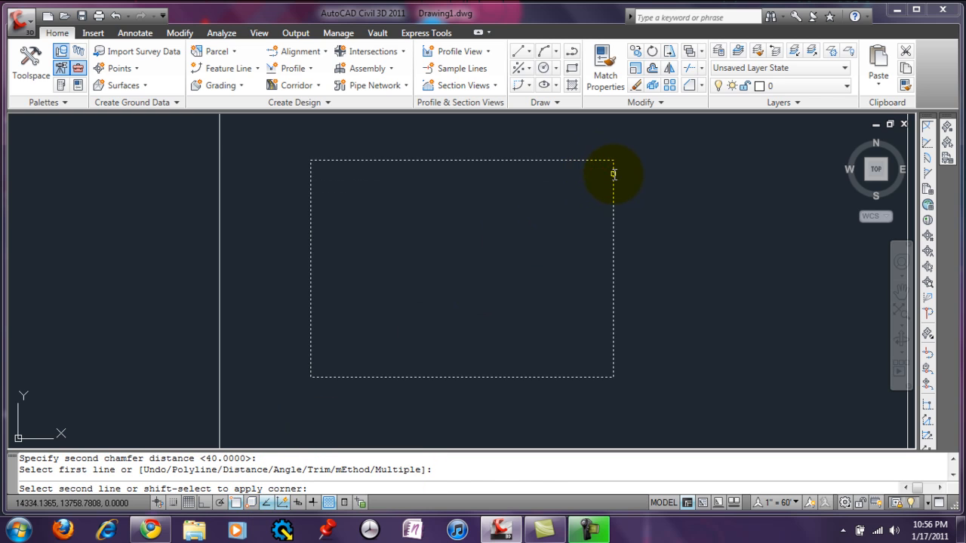
click(614, 174)
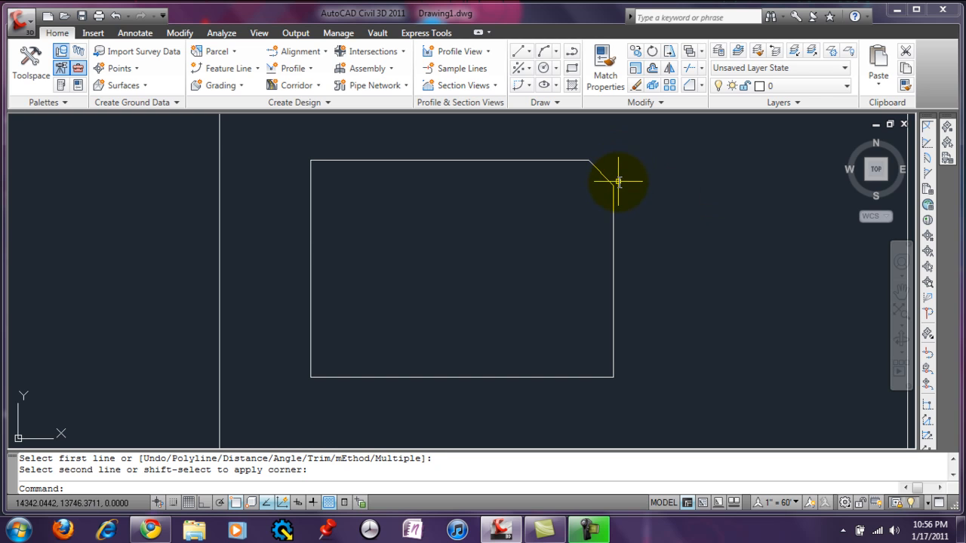
Chamfer the inner rectangle's other three corners in one repeated Chamfer command with the Multiple option.
right_click(629, 330)
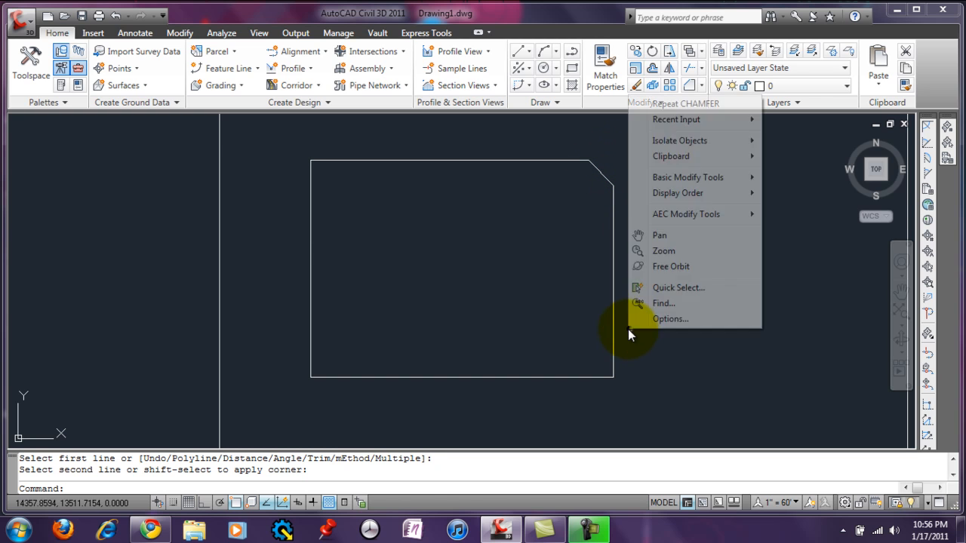
click(675, 106)
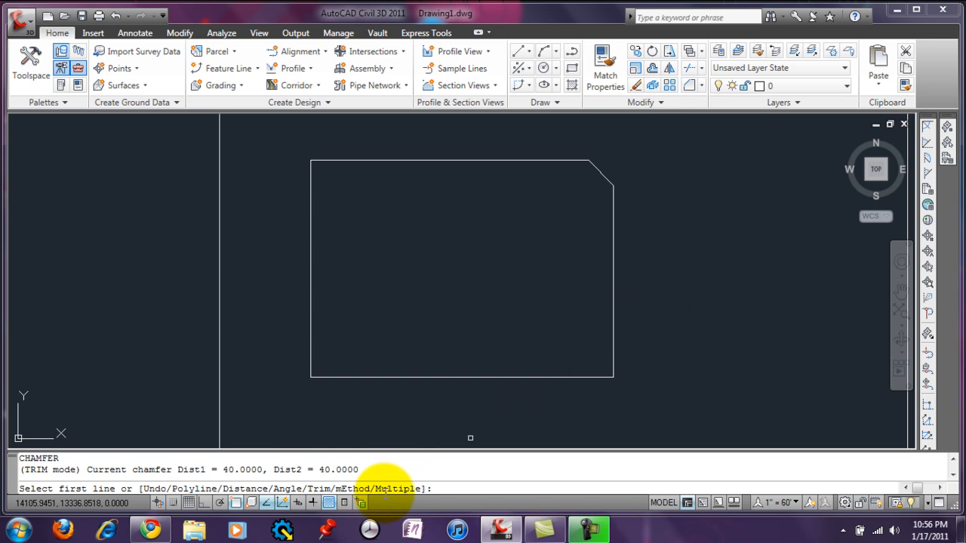
text(m)
key(Return)
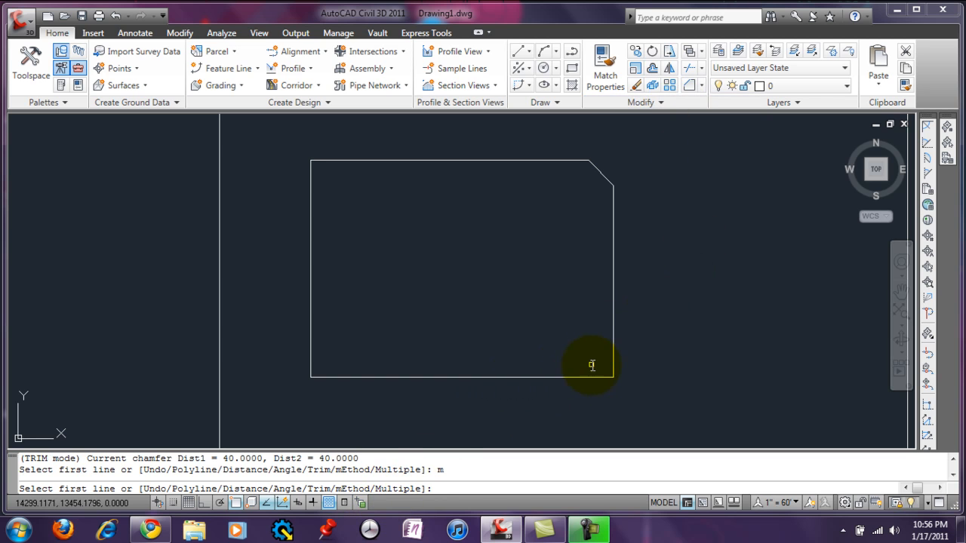
click(613, 353)
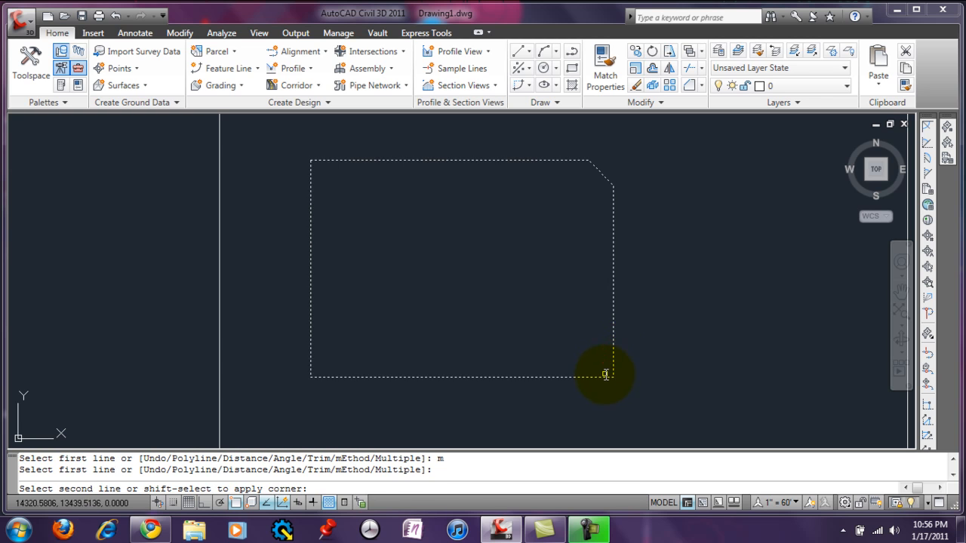
click(604, 377)
click(341, 376)
click(311, 366)
click(312, 185)
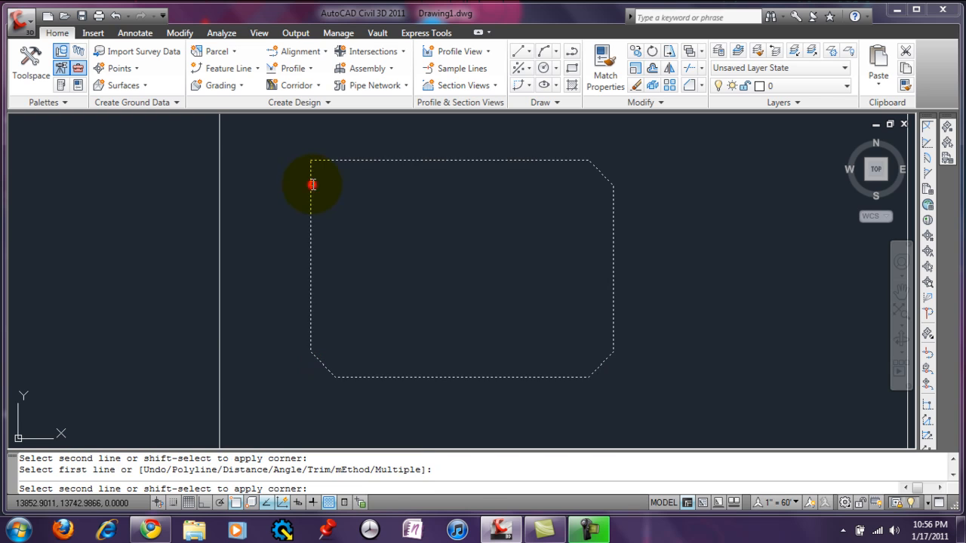
click(327, 163)
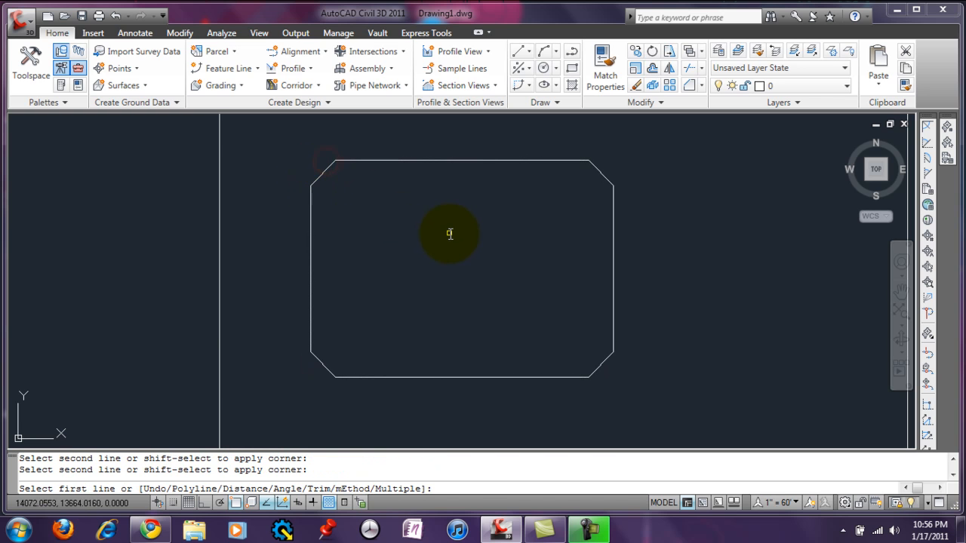
key(Return)
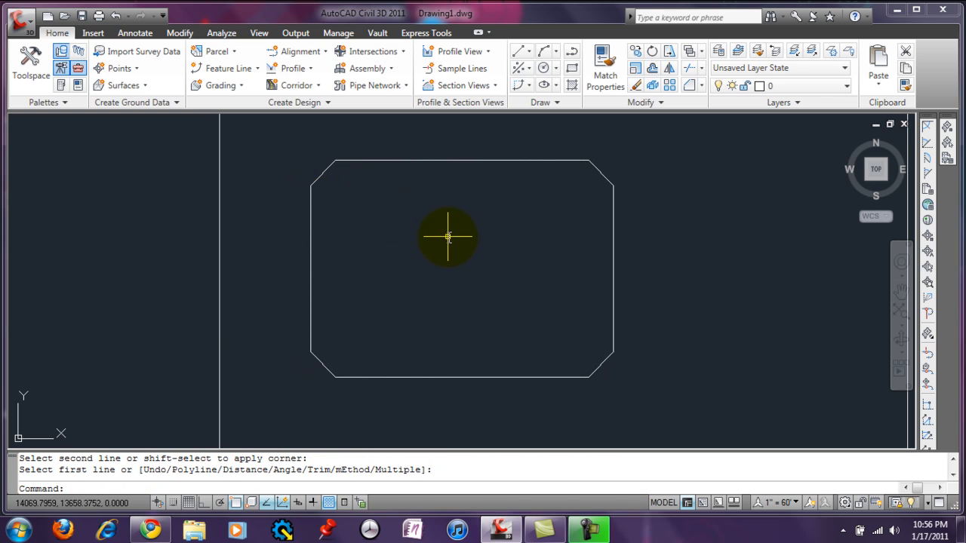